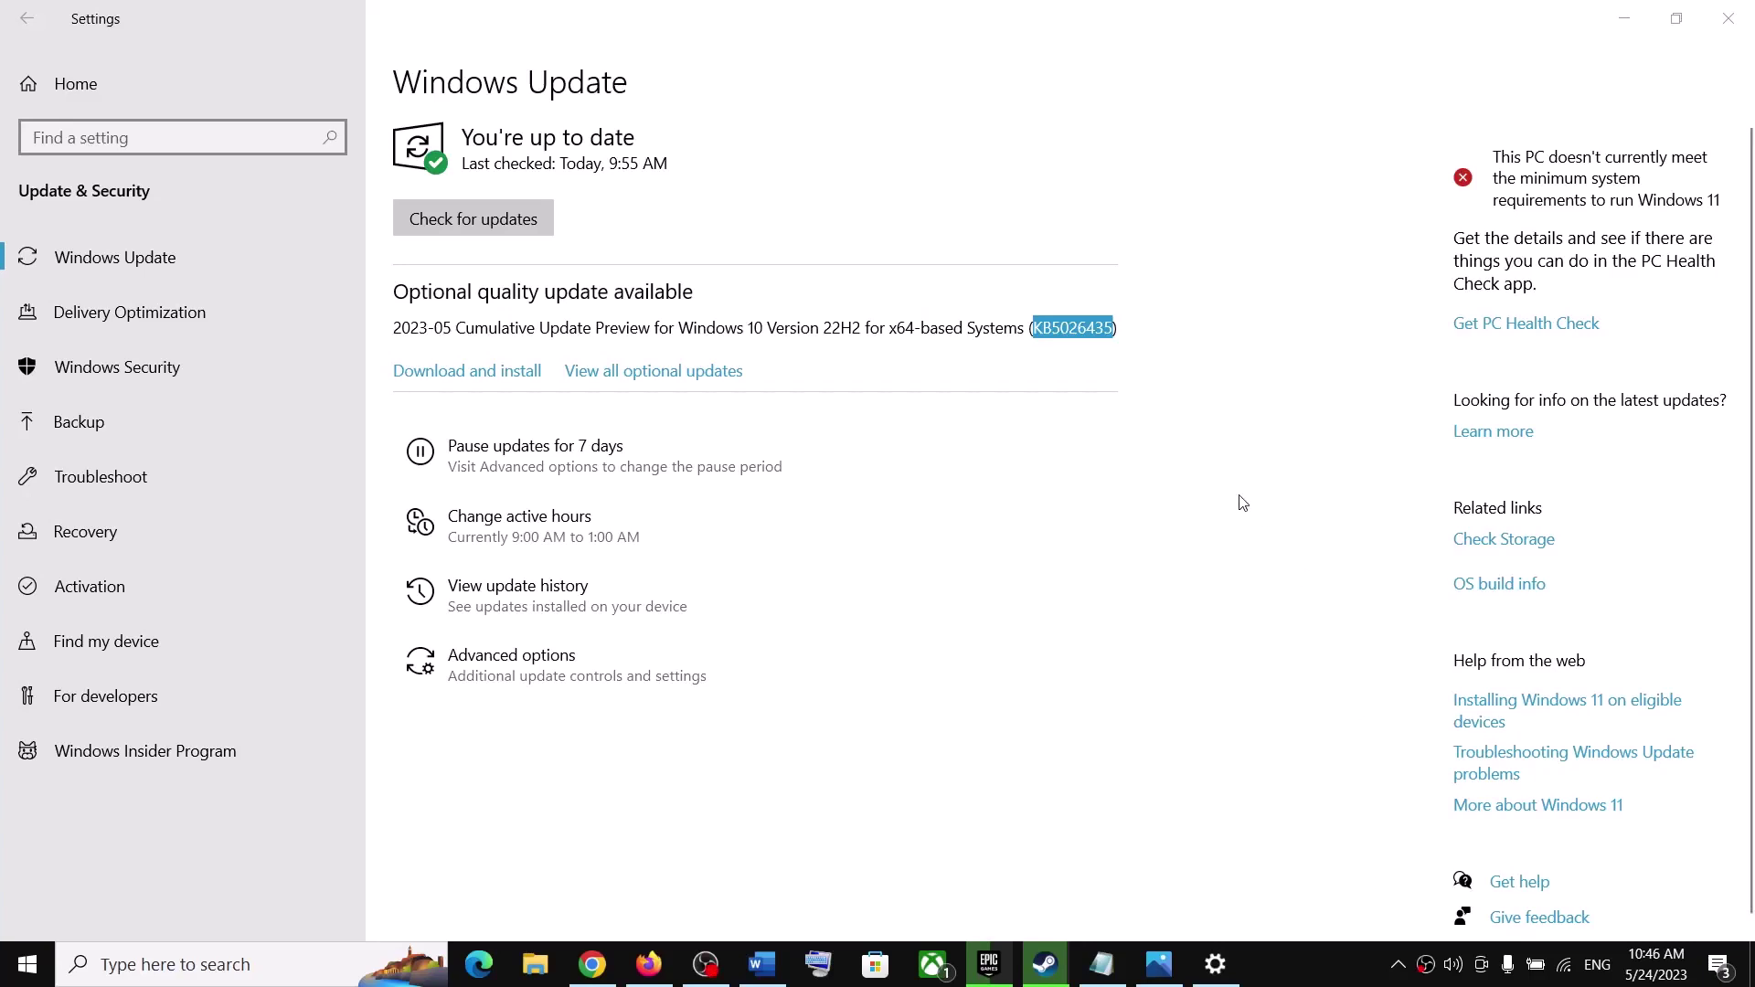
# Highlight KB5026435 on the Windows Update page, check the Word fix guide, then relaunch Settings
pyautogui.click(1059, 332)
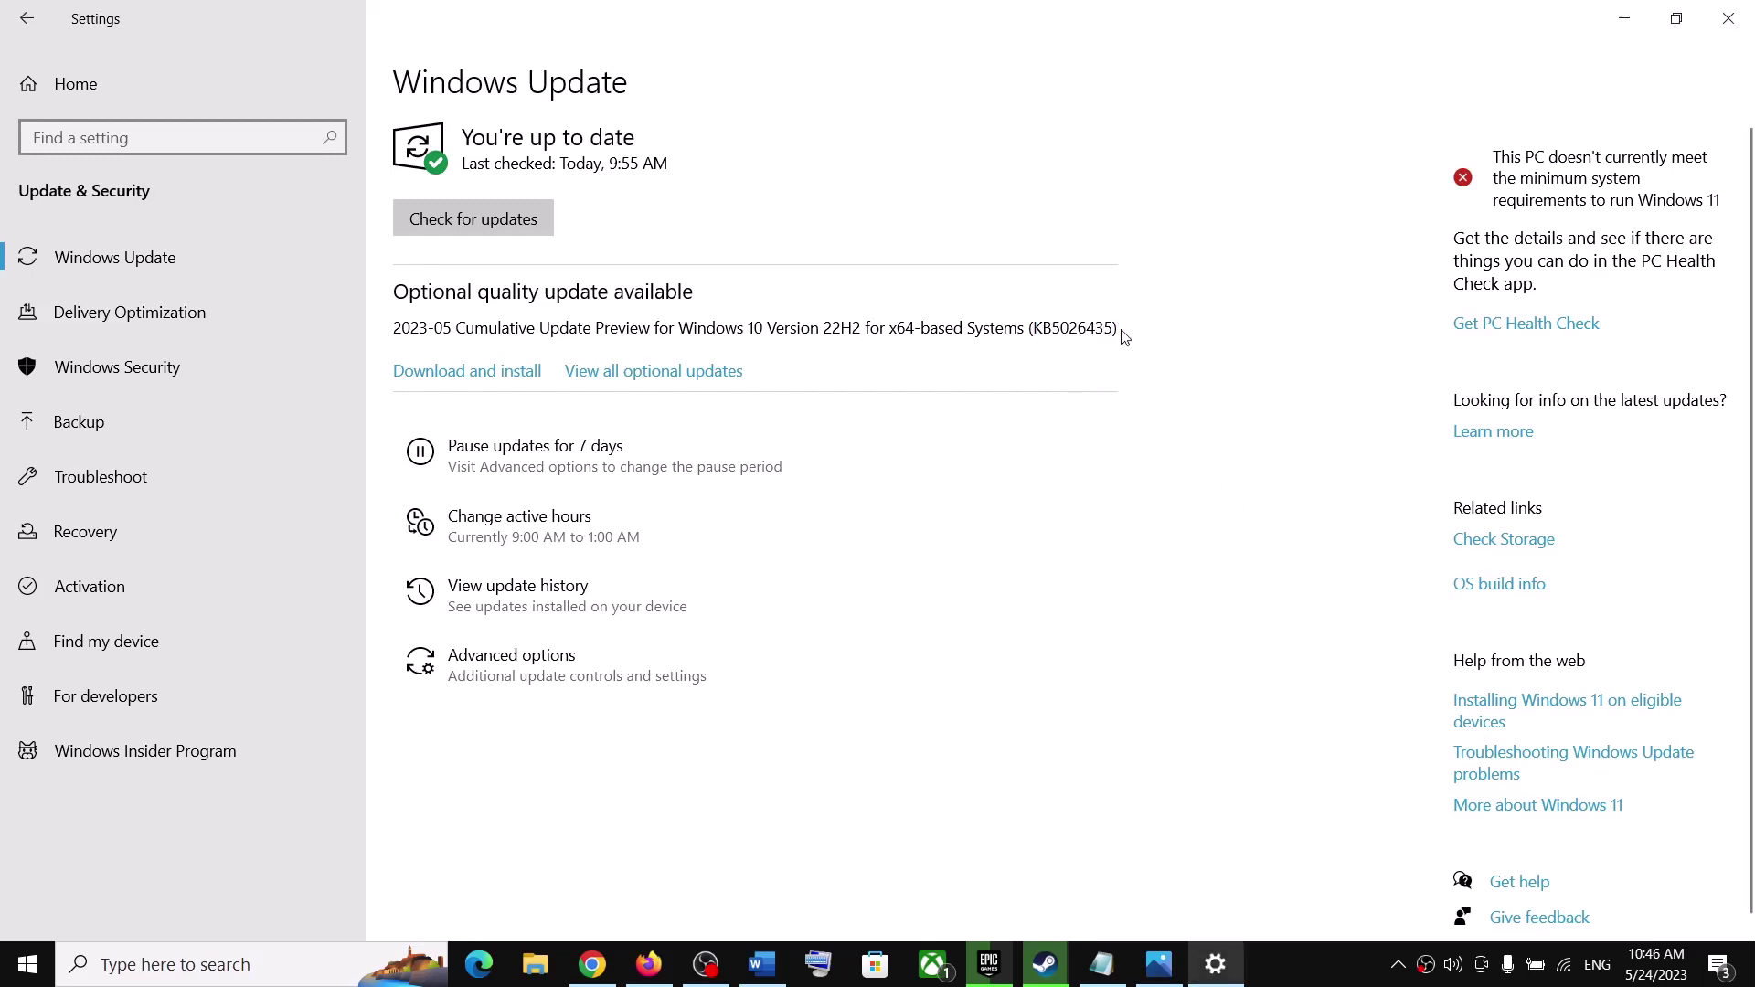
pyautogui.moveTo(1036, 328); pyautogui.dragTo(1117, 329)
pyautogui.click(1333, 976)
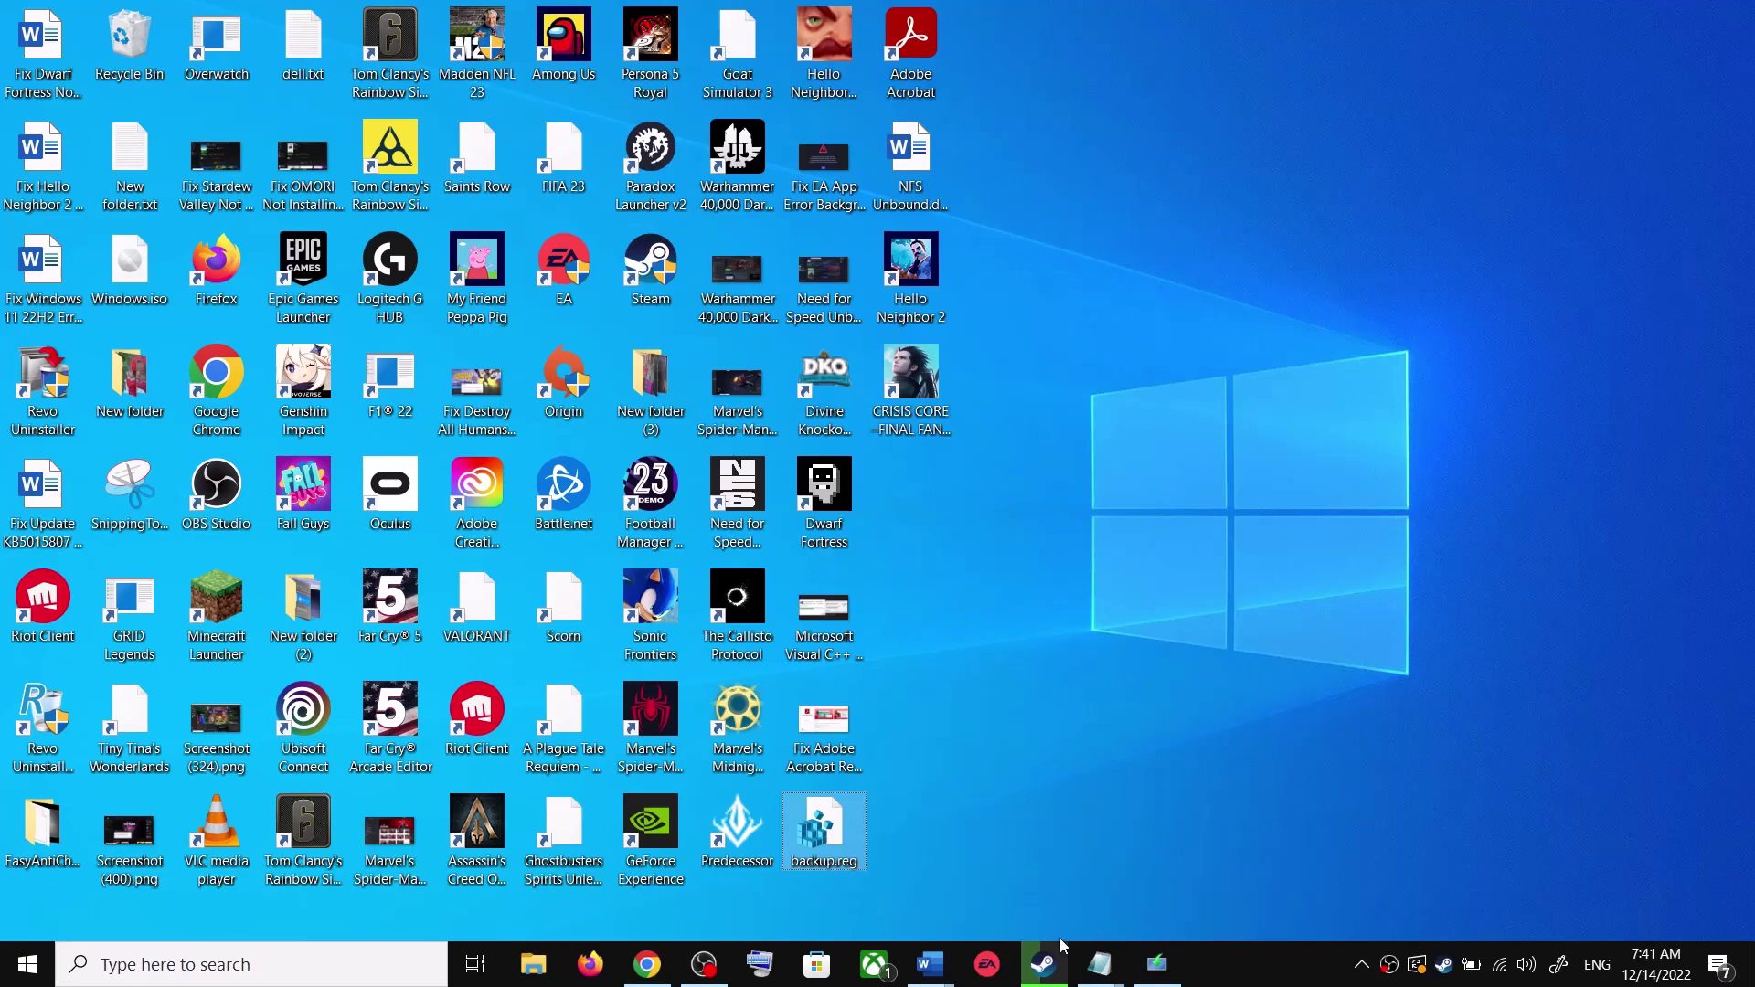
pyautogui.moveTo(930, 963)
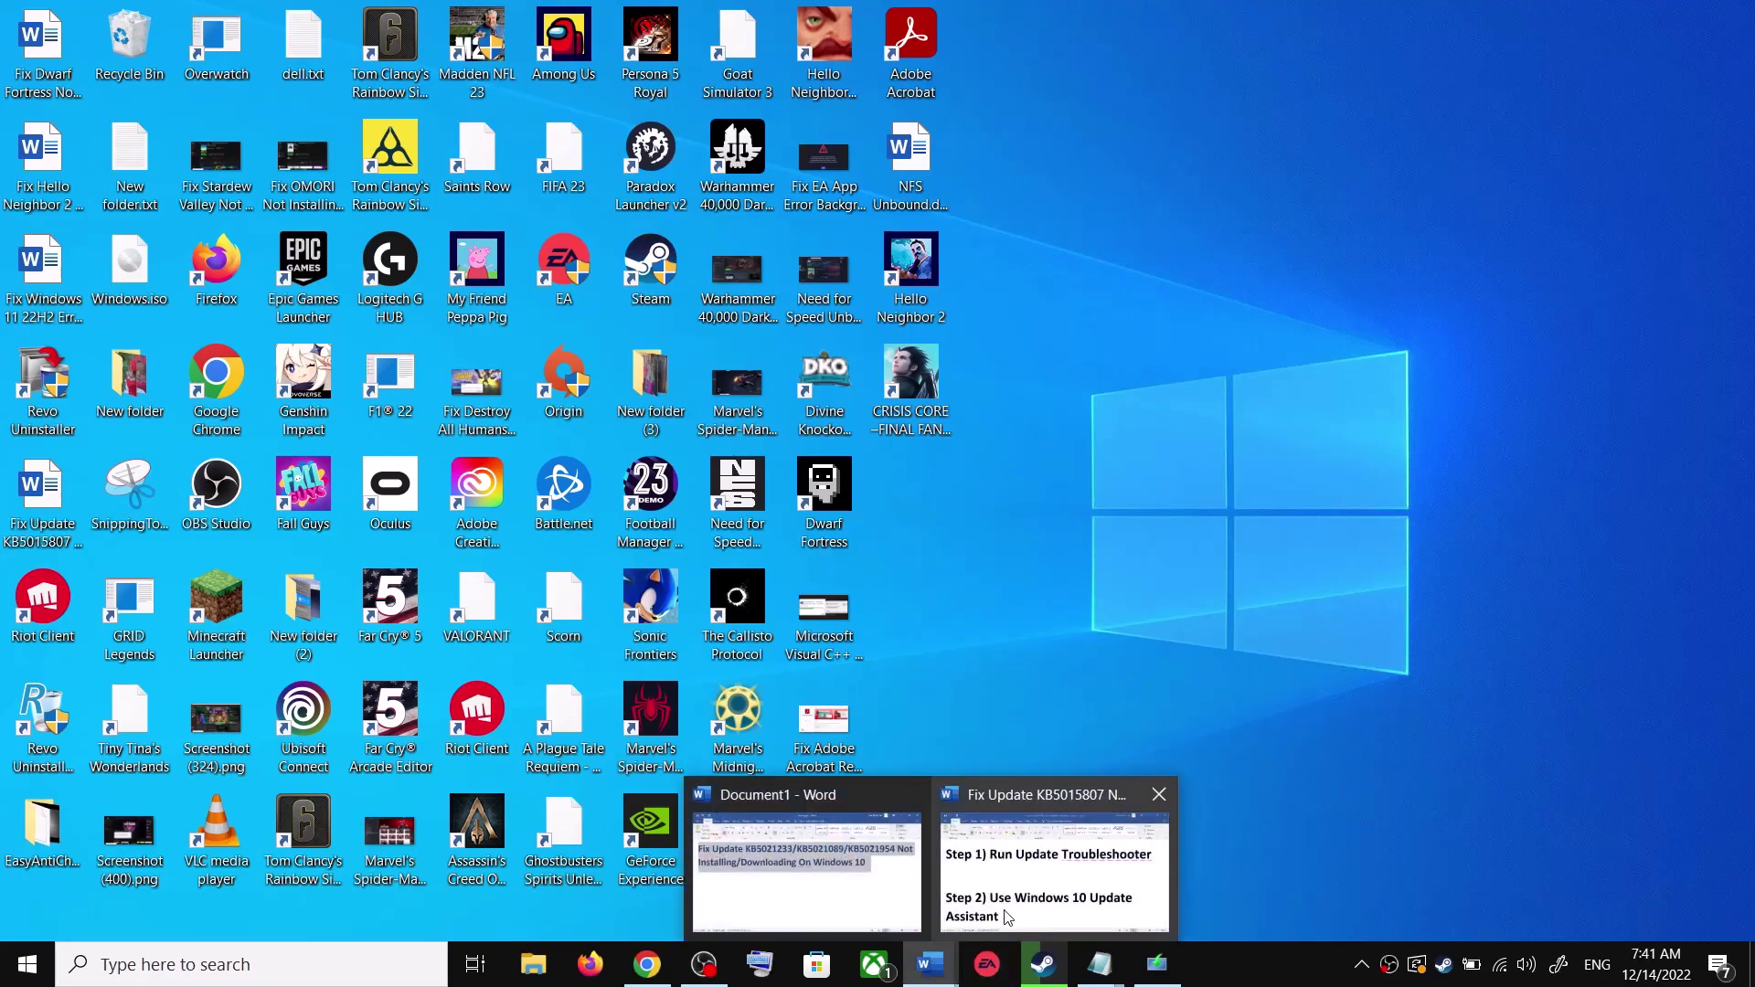
pyautogui.click(1039, 873)
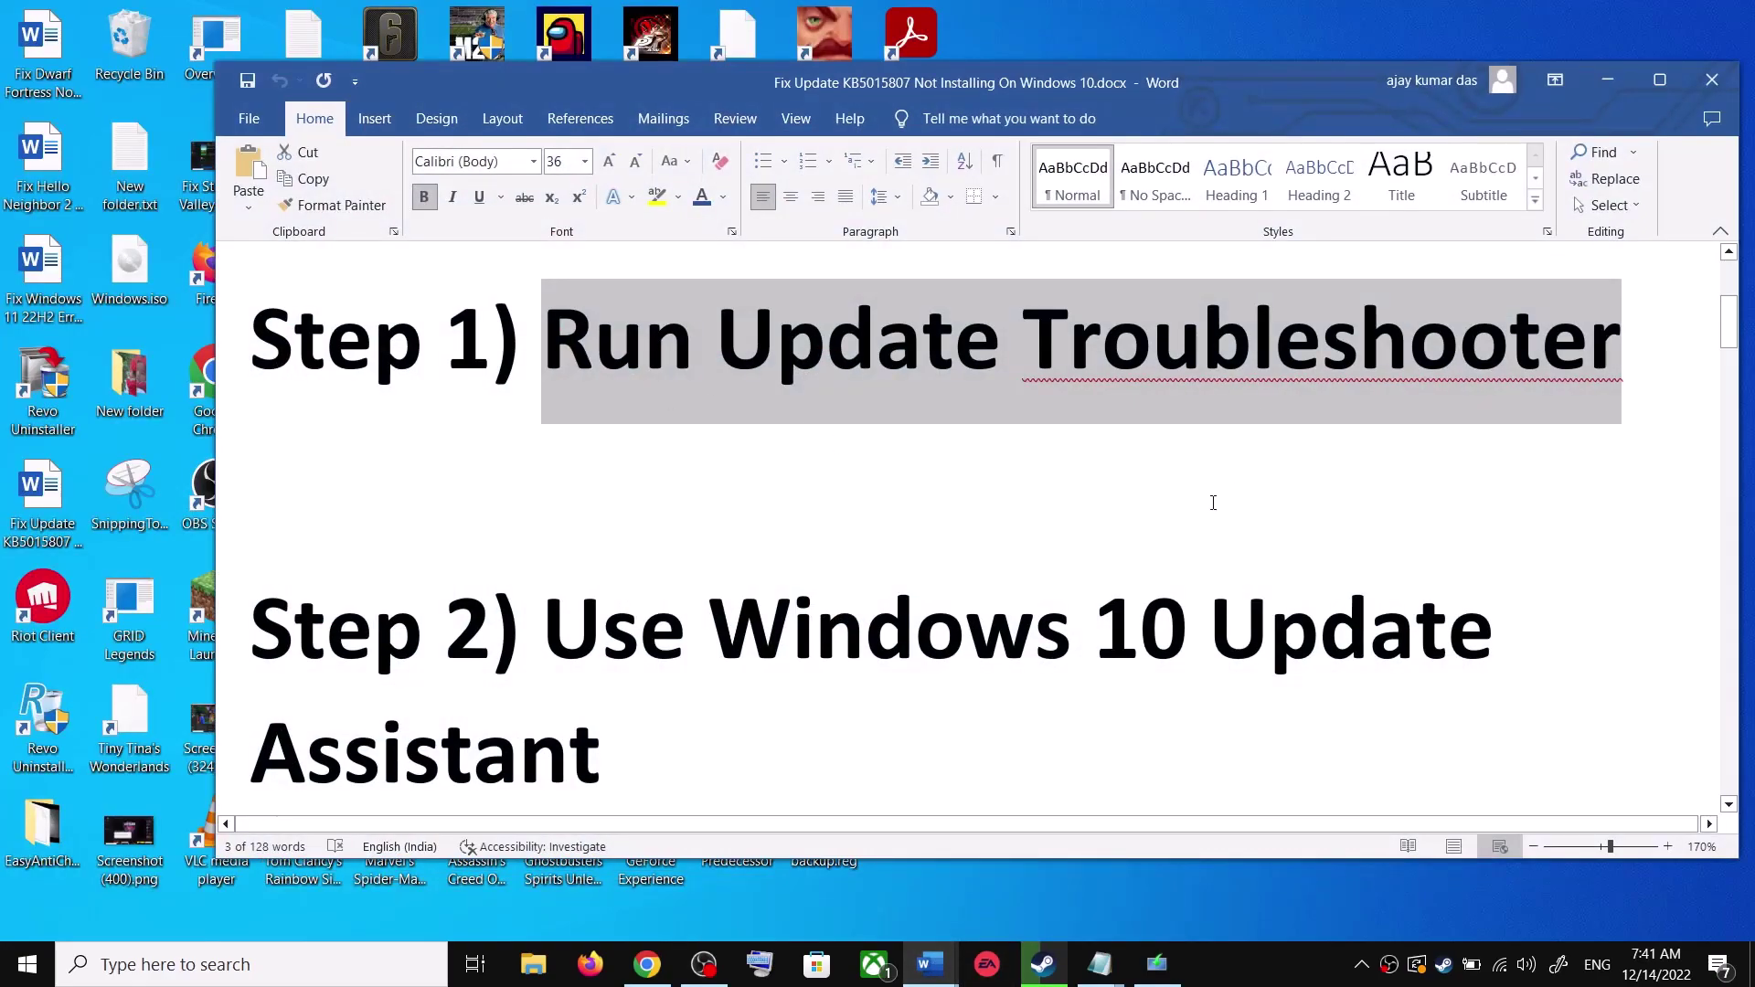
pyautogui.press('super+i')
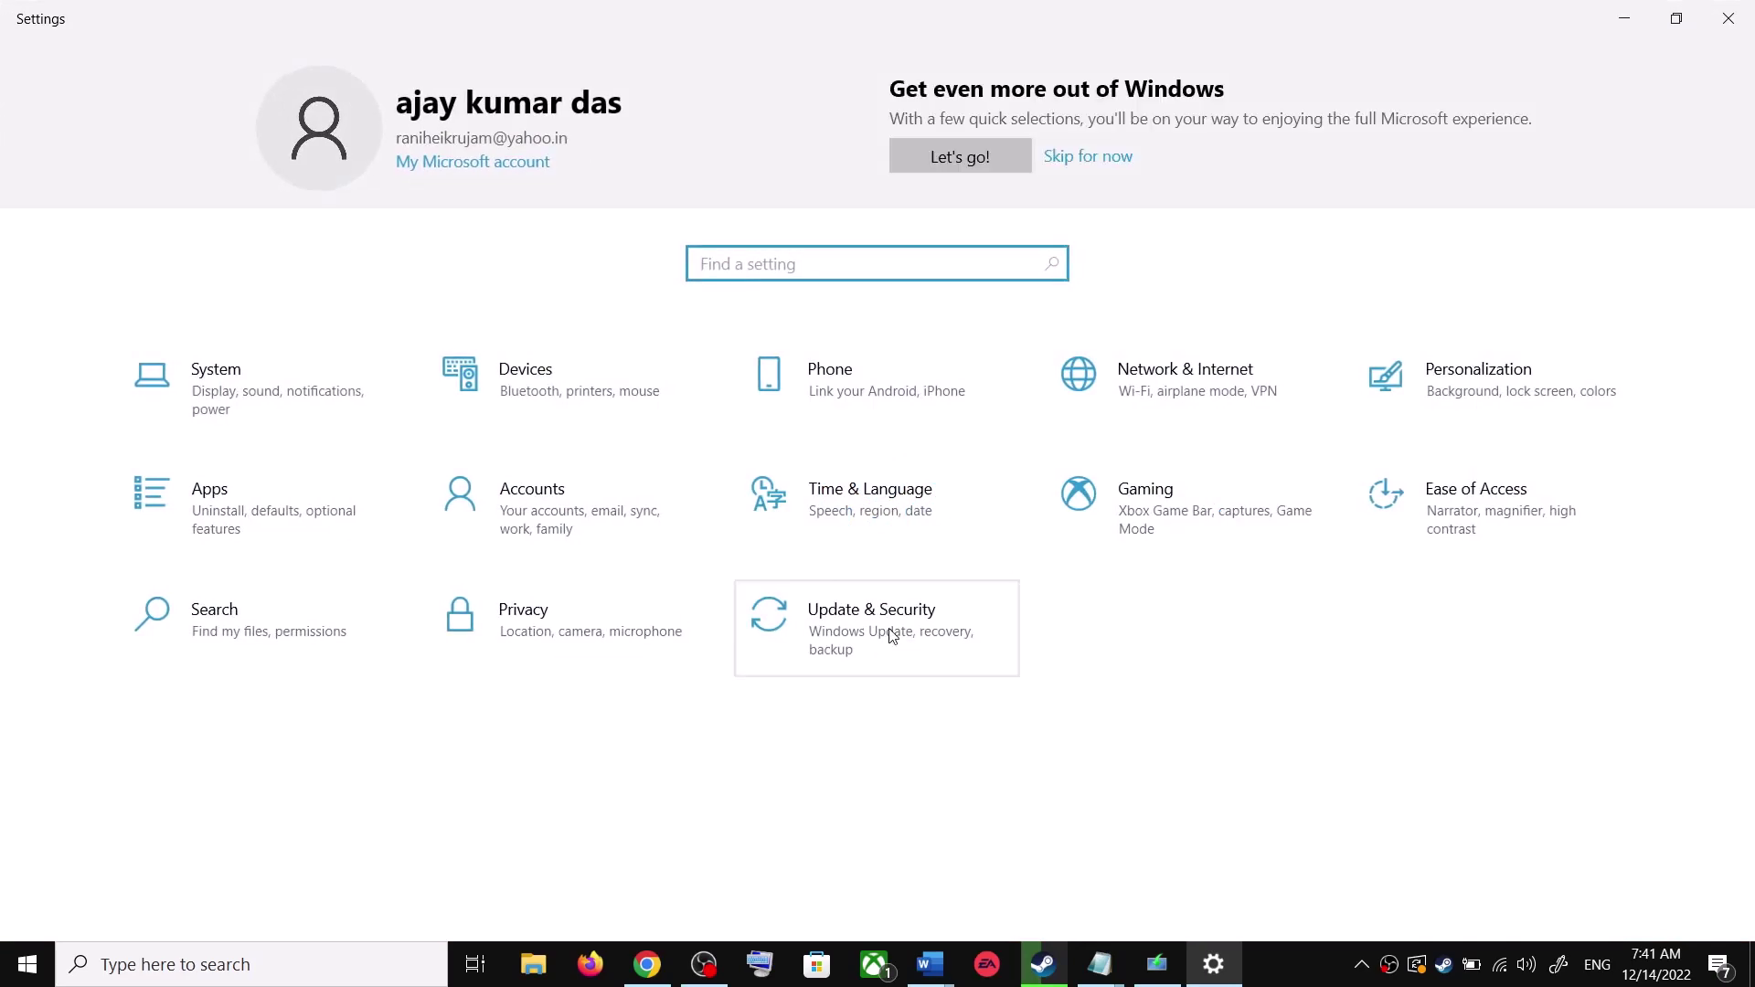
# Go to Update & Security > Troubleshoot > Additional troubleshooters and expand Windows Update
pyautogui.click(891, 635)
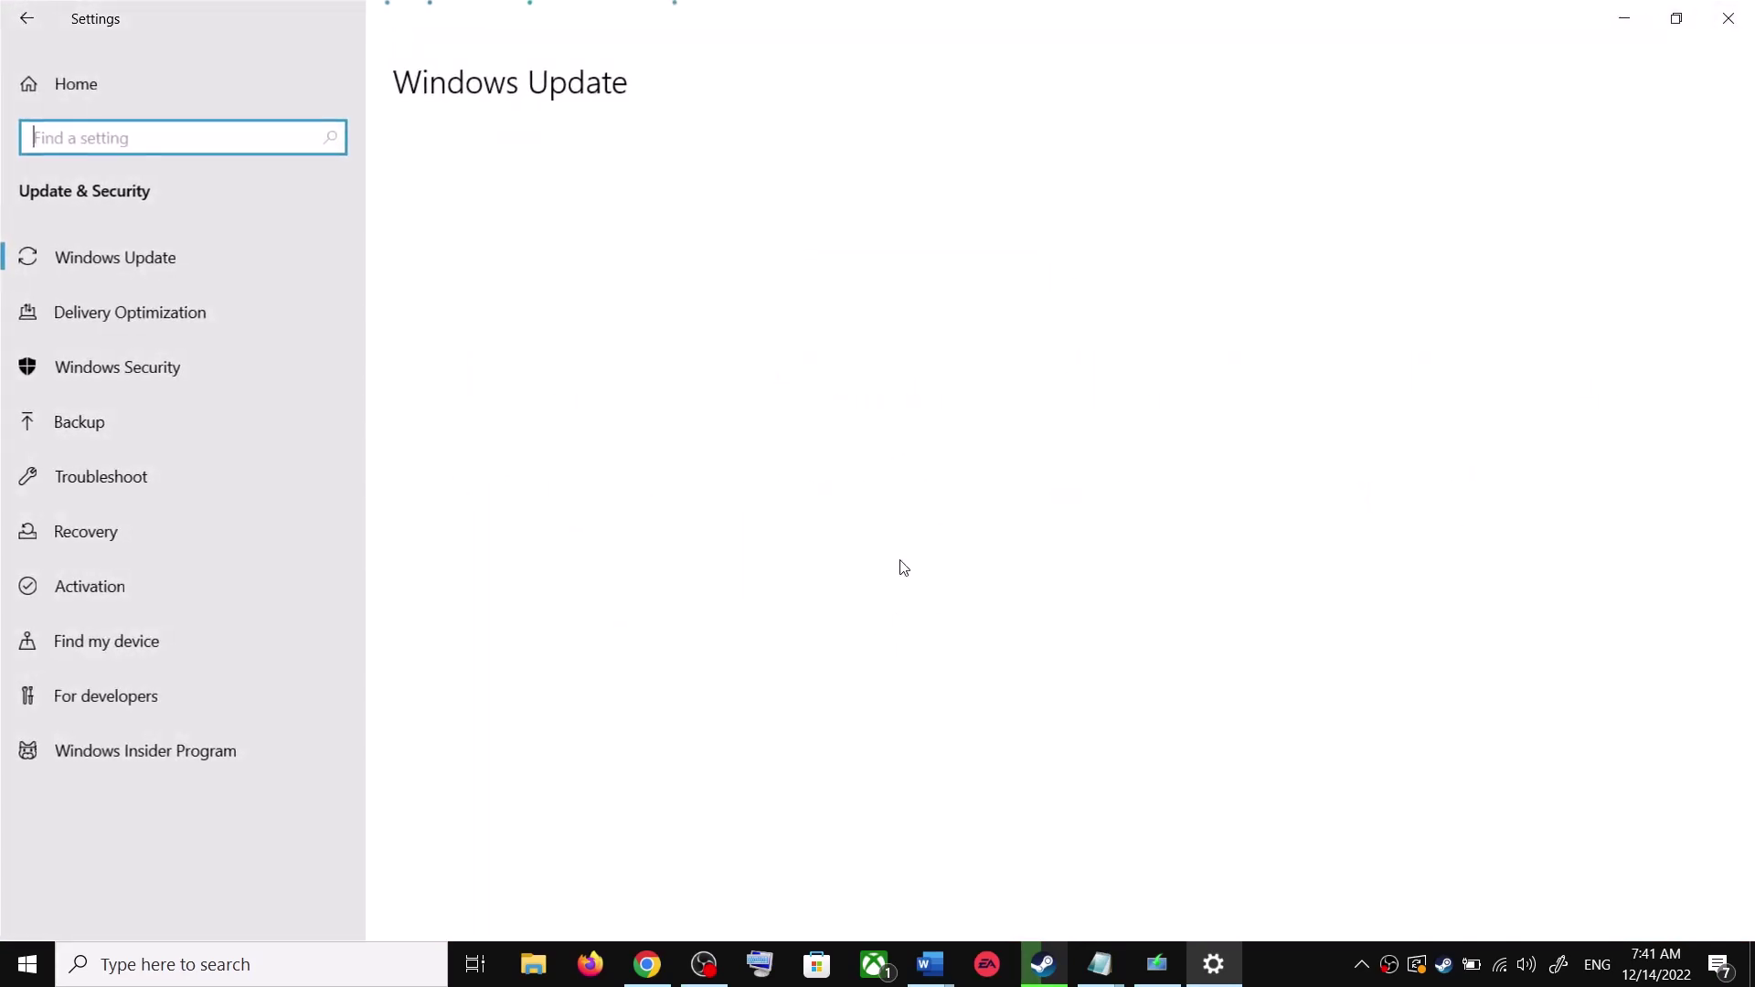
pyautogui.click(140, 477)
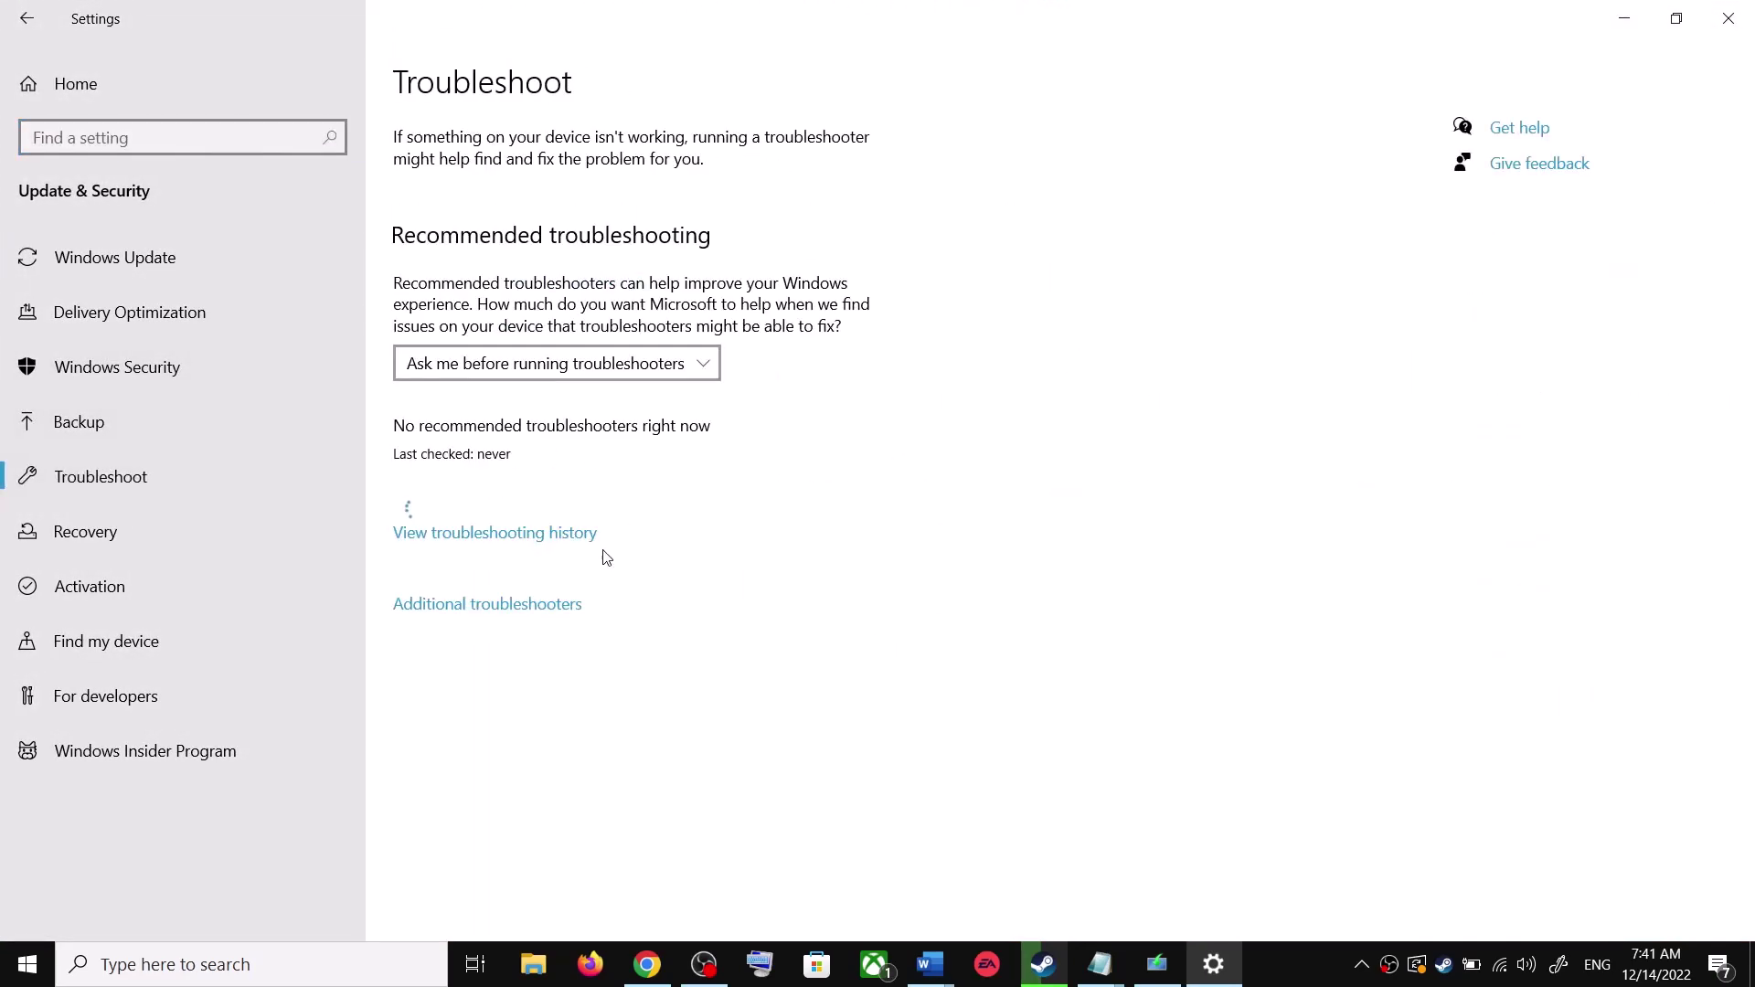
pyautogui.click(510, 607)
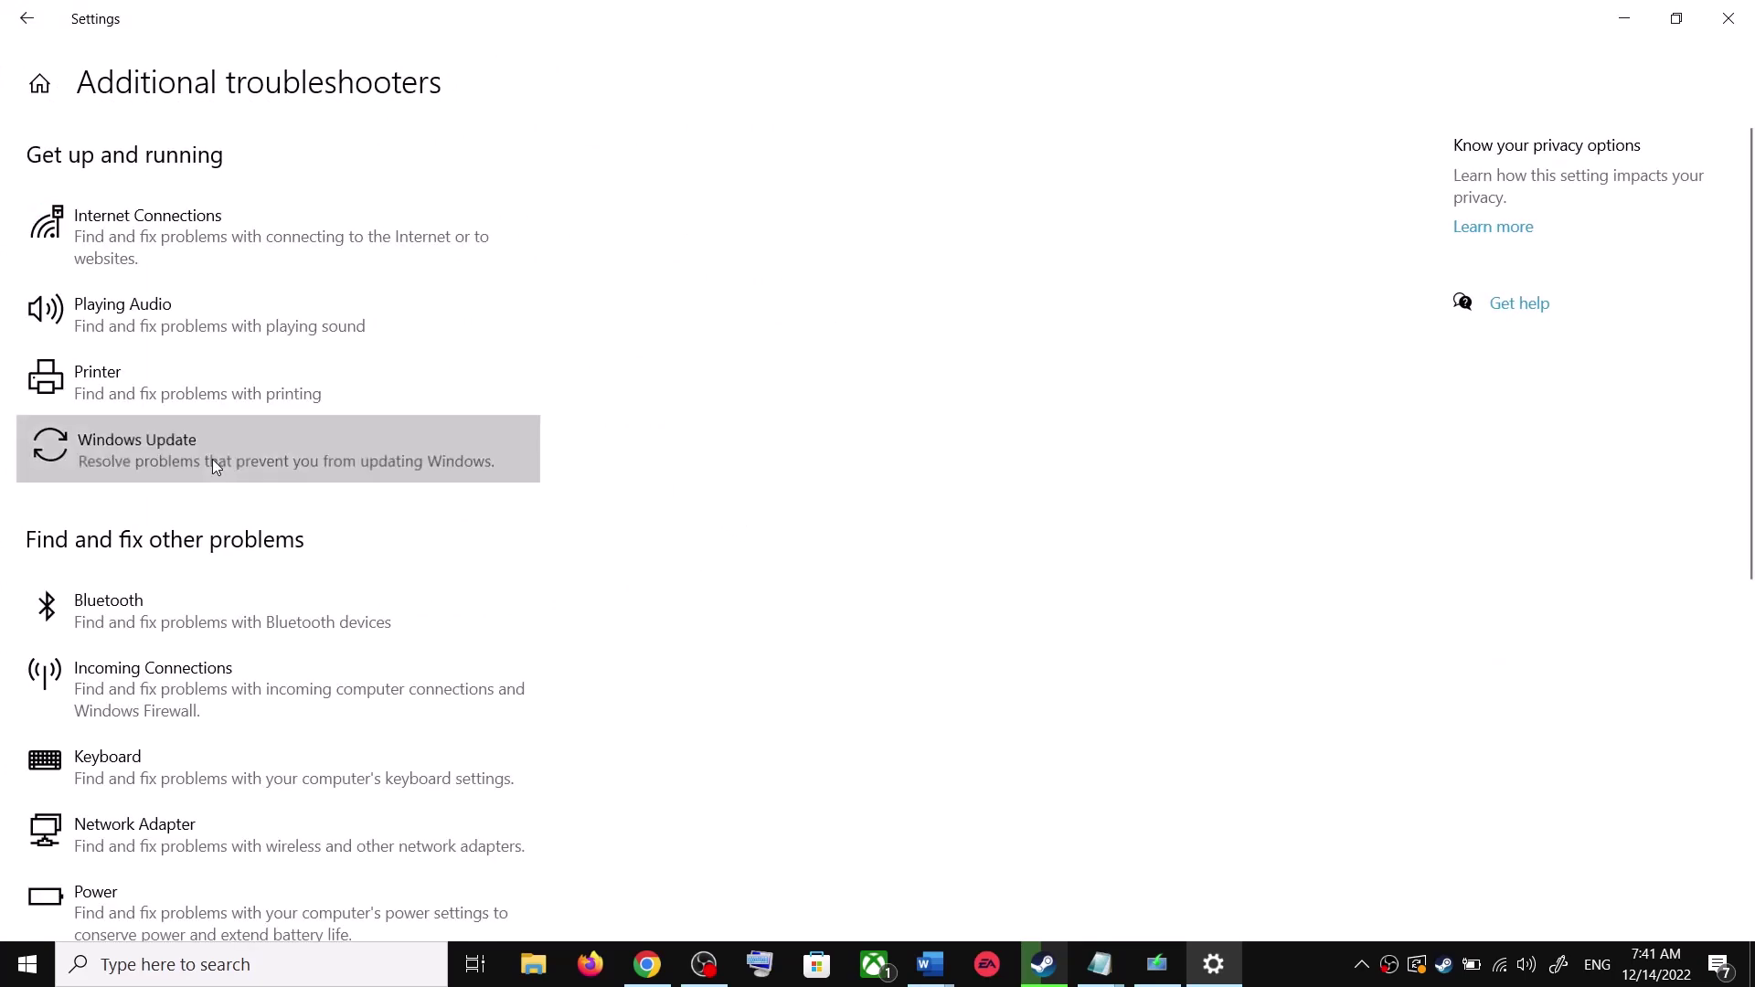
pyautogui.click(212, 459)
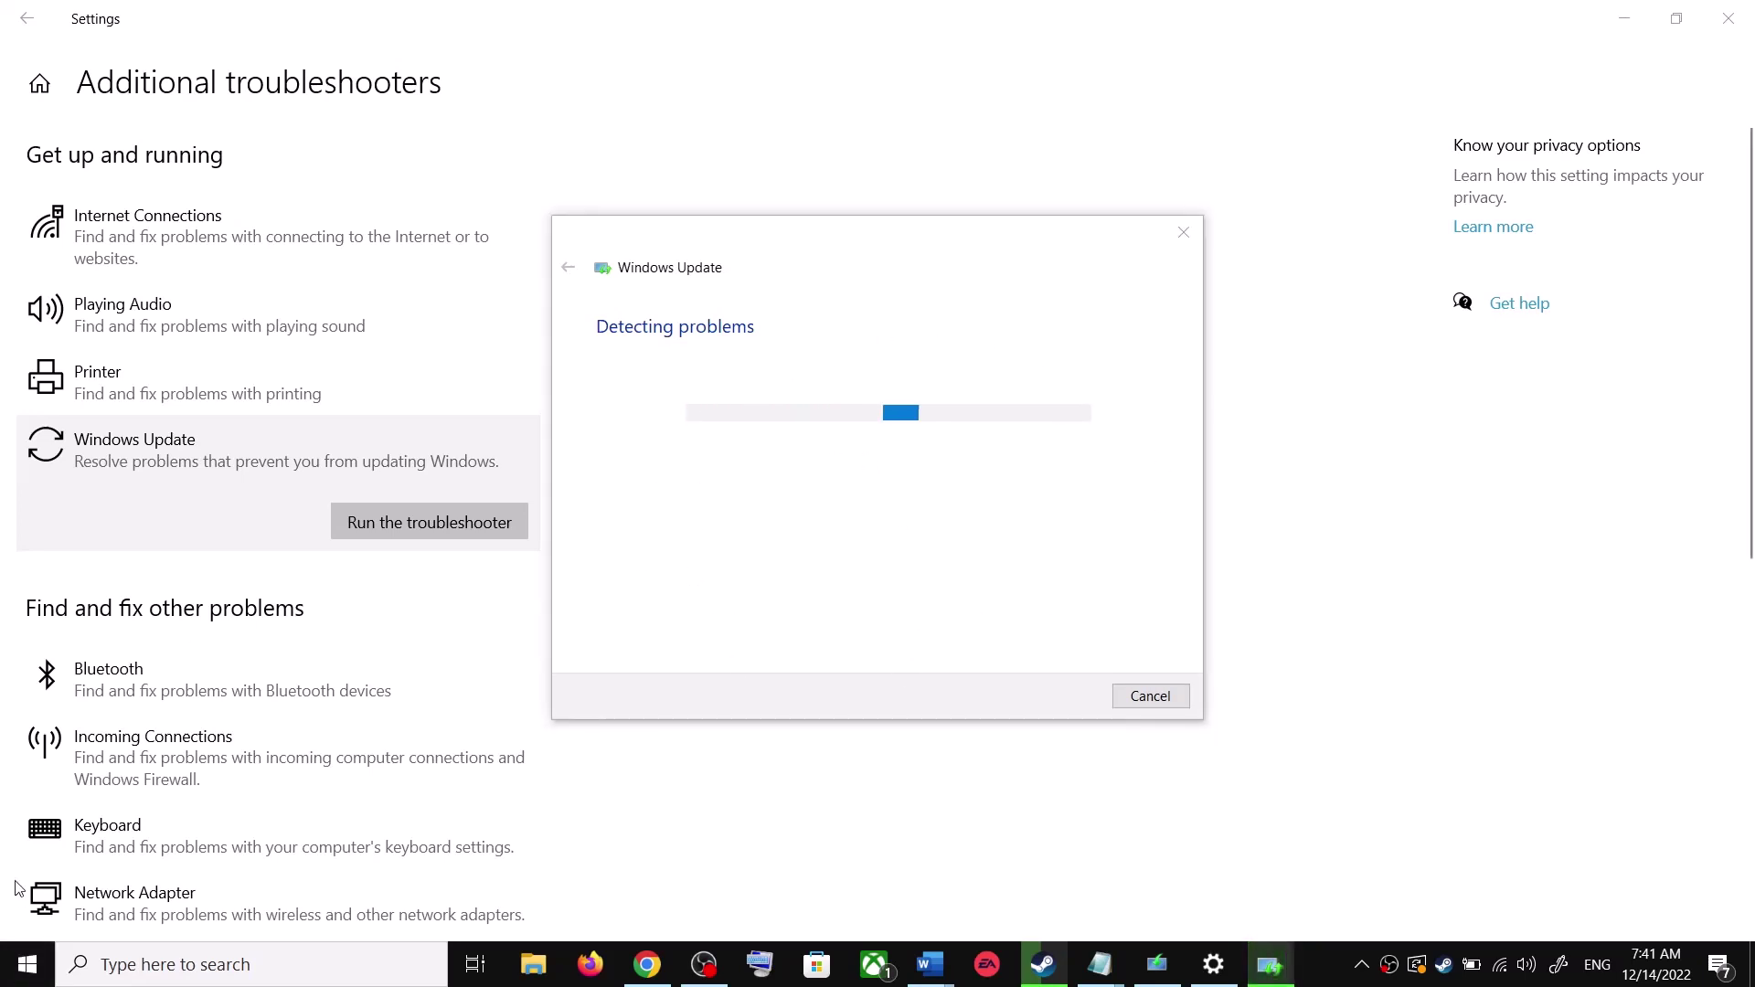
# Open the Start menu's power options and dismiss them without restarting
pyautogui.click(16, 982)
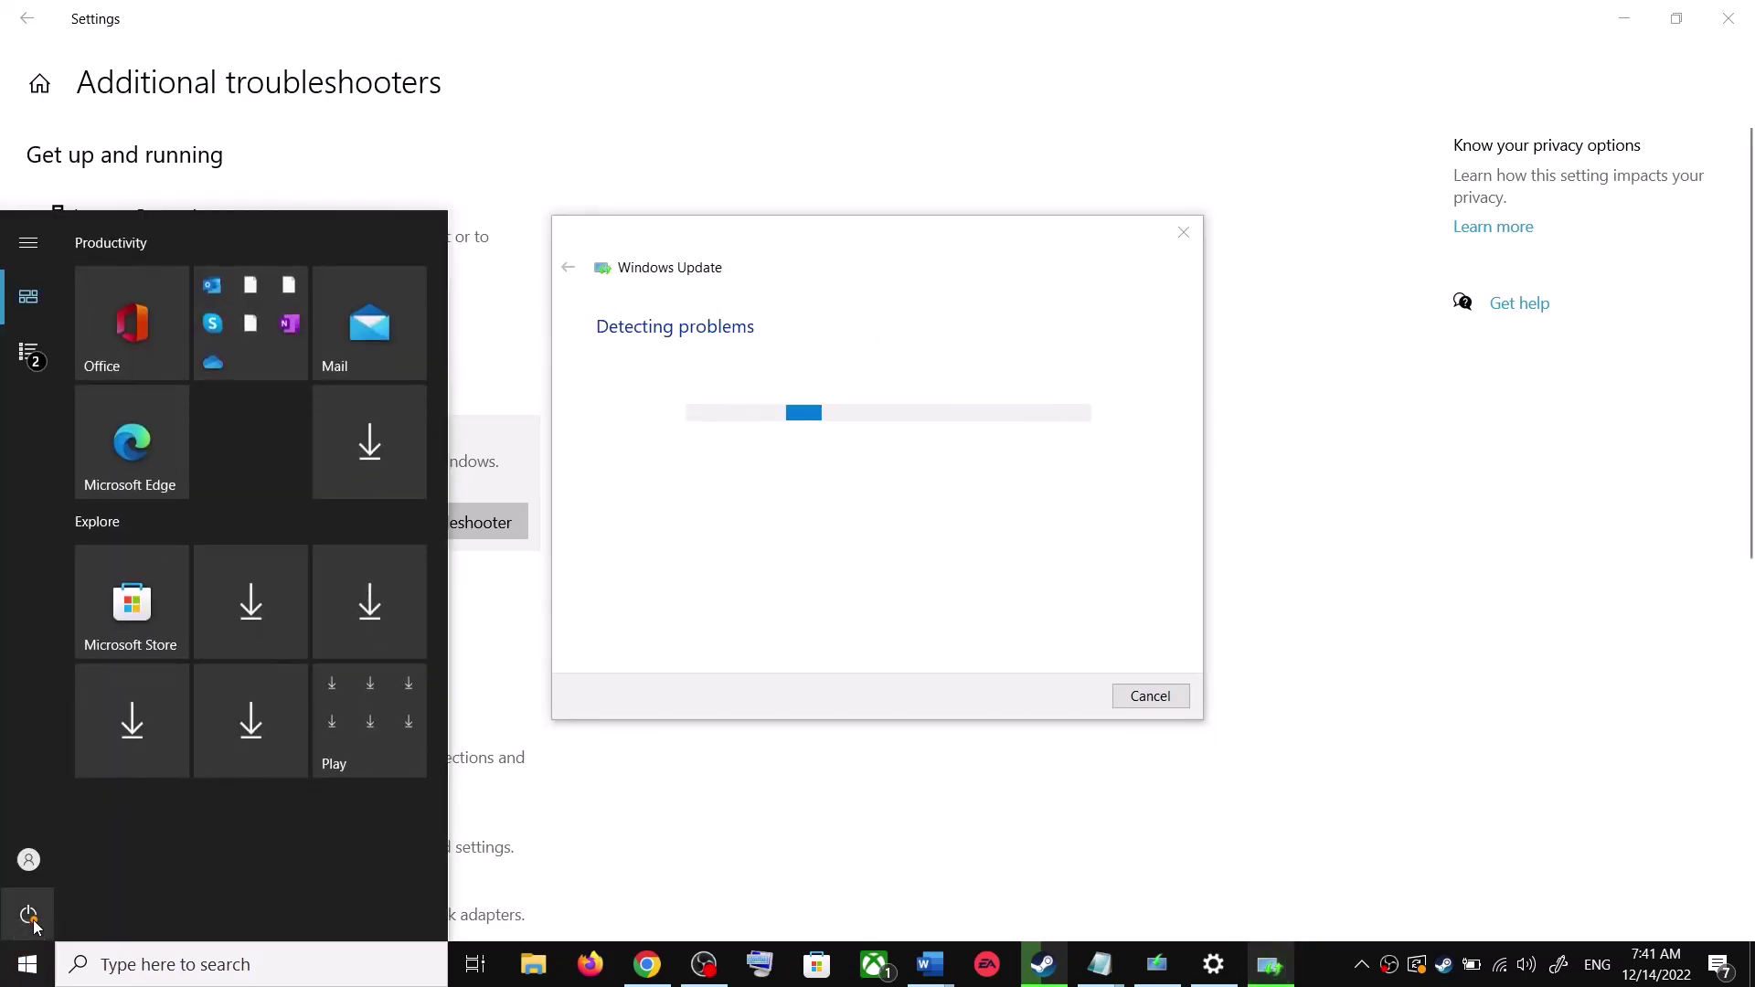
pyautogui.click(29, 914)
pyautogui.click(1078, 357)
pyautogui.click(1339, 391)
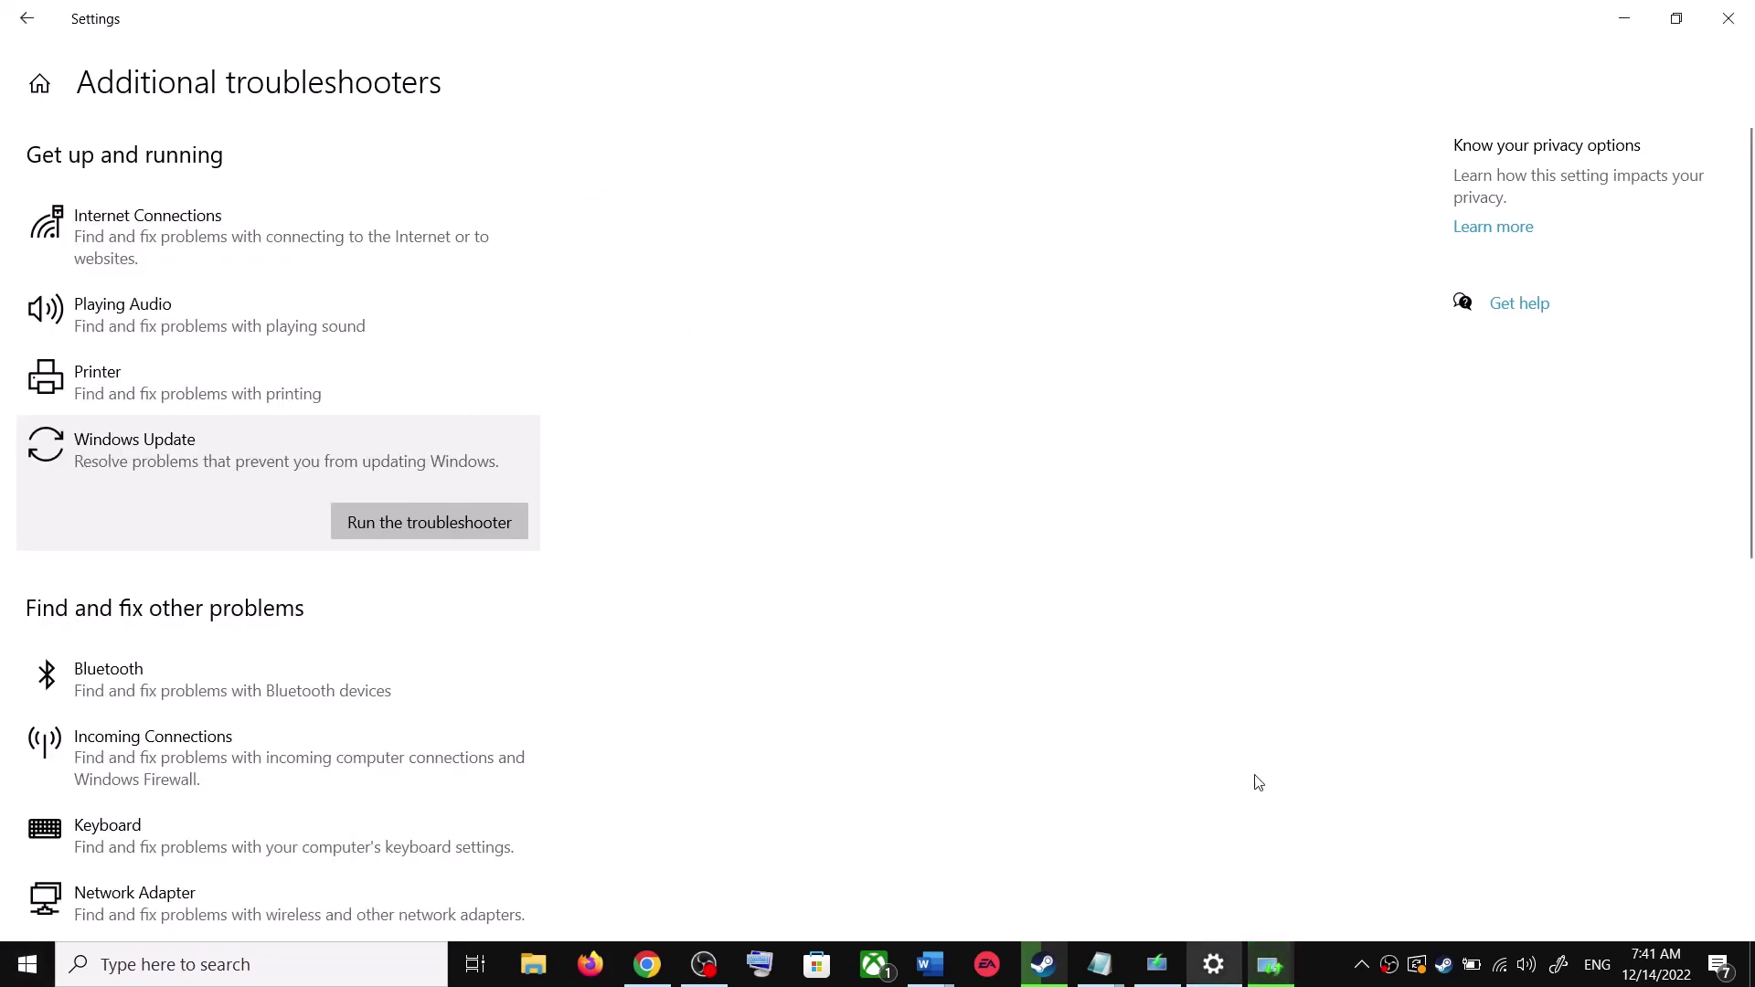
# Scroll the Word guide to Step 2 and select the microsoft.com Windows 10 software-download link
pyautogui.moveTo(953, 971)
pyautogui.click(1052, 878)
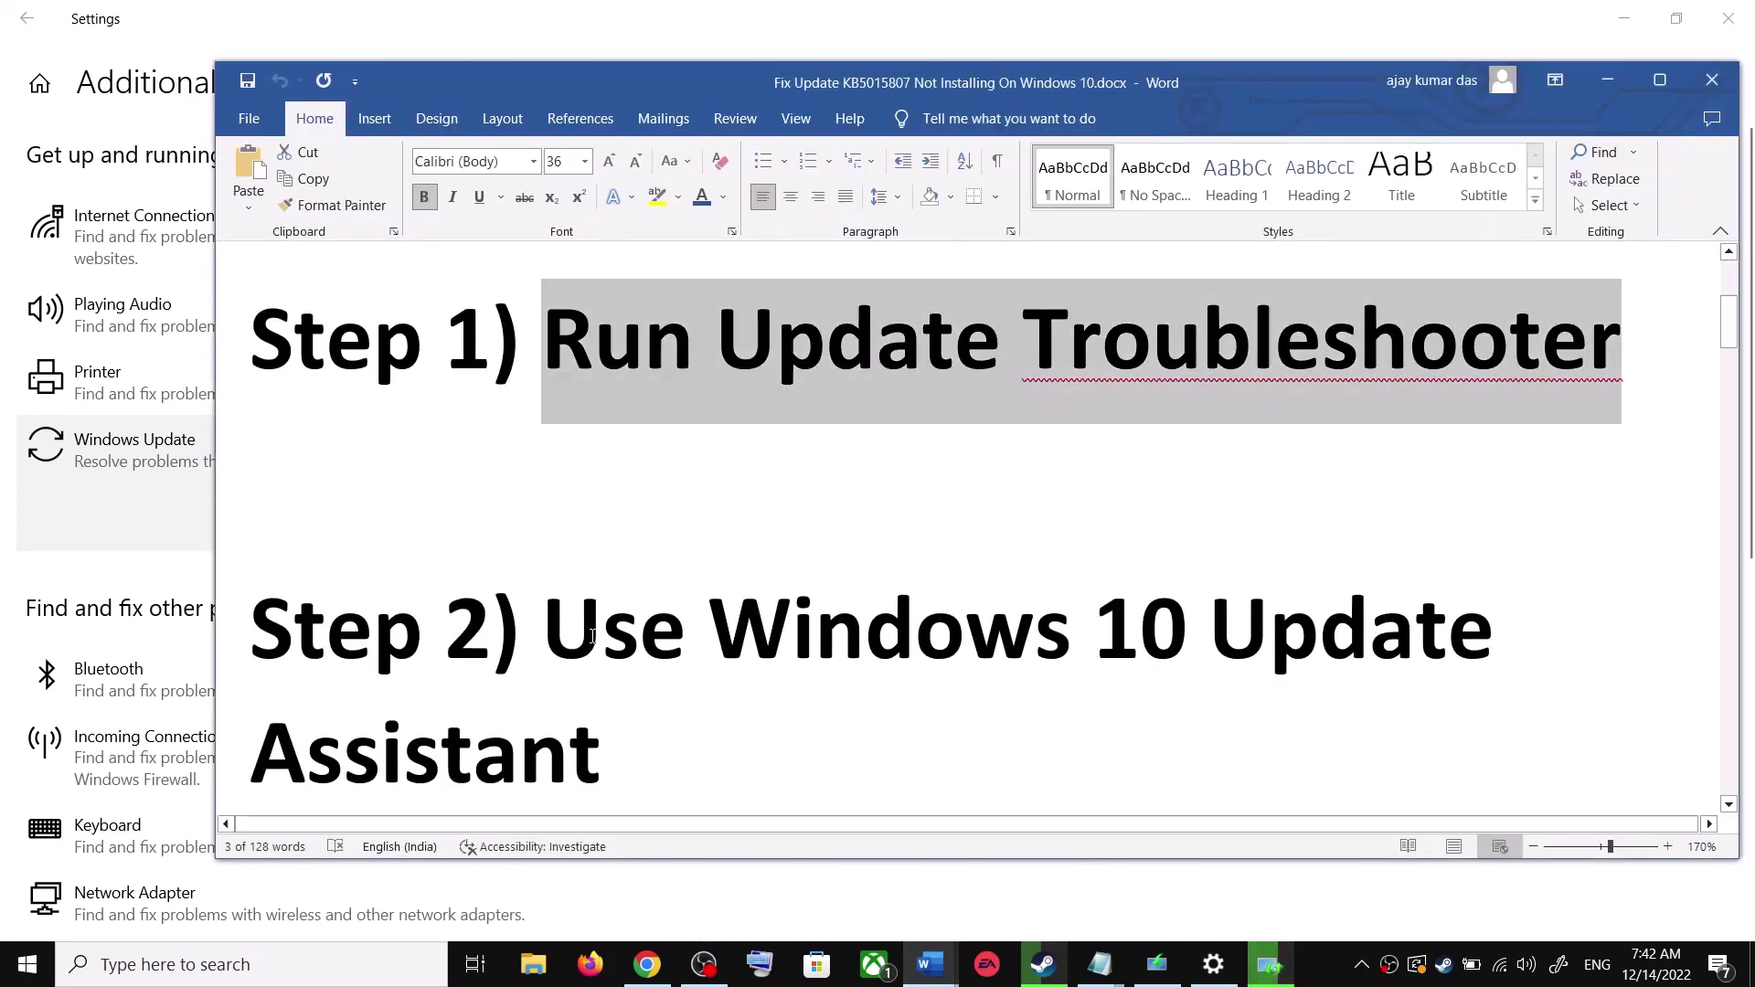
pyautogui.scroll(-2, 592, 637)
pyautogui.moveTo(543, 534); pyautogui.dragTo(639, 639)
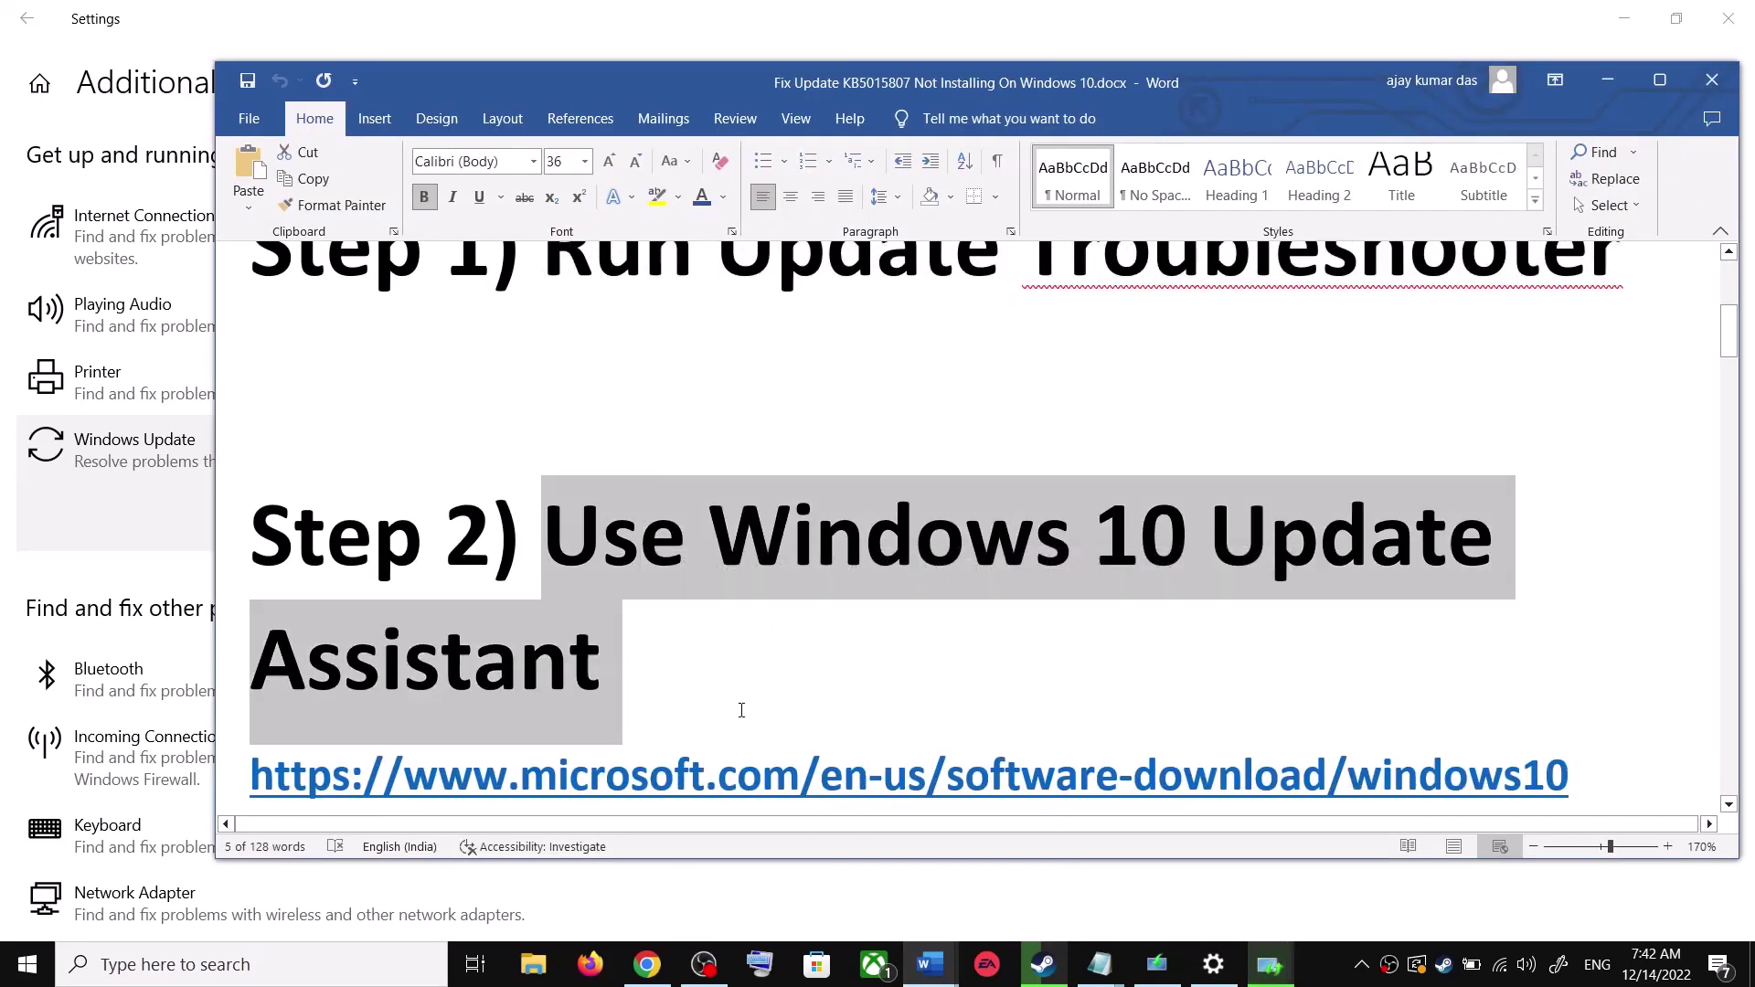
pyautogui.scroll(-2, 741, 710)
pyautogui.moveTo(1580, 686); pyautogui.dragTo(411, 696)
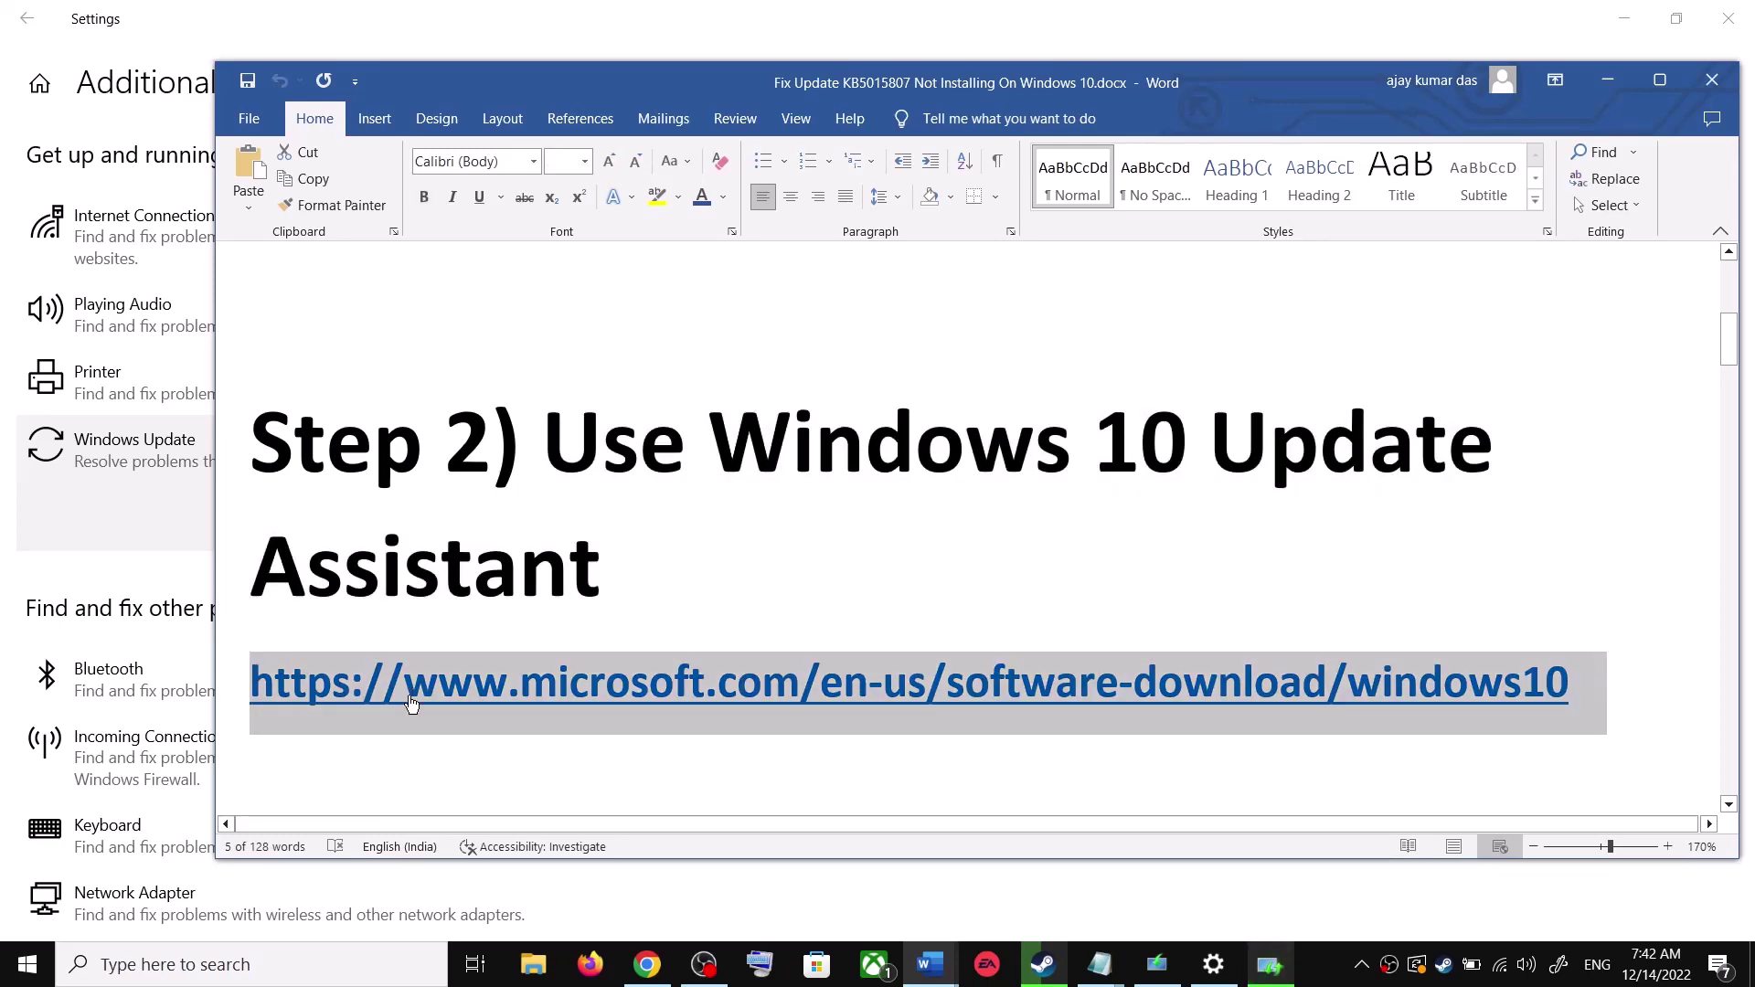
pyautogui.click(651, 967)
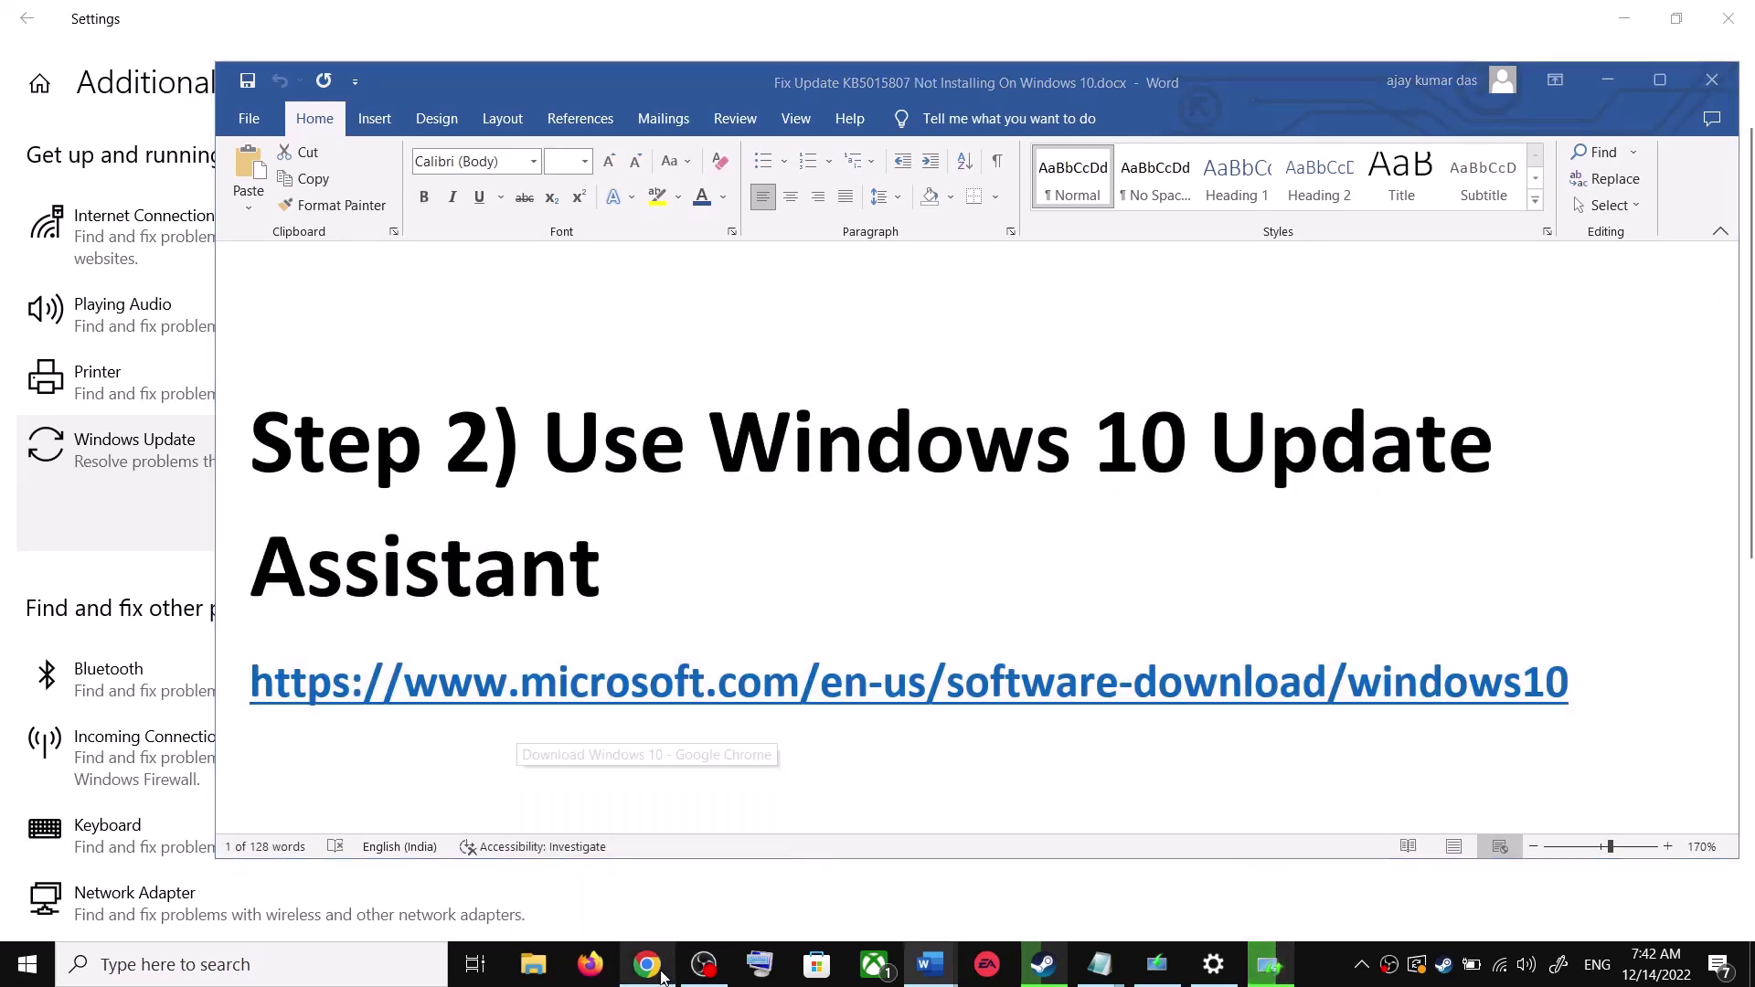
# Download and run the Windows10Upgrade Update Assistant, then close it once it confirms the latest version
pyautogui.scroll(2, 501, 411)
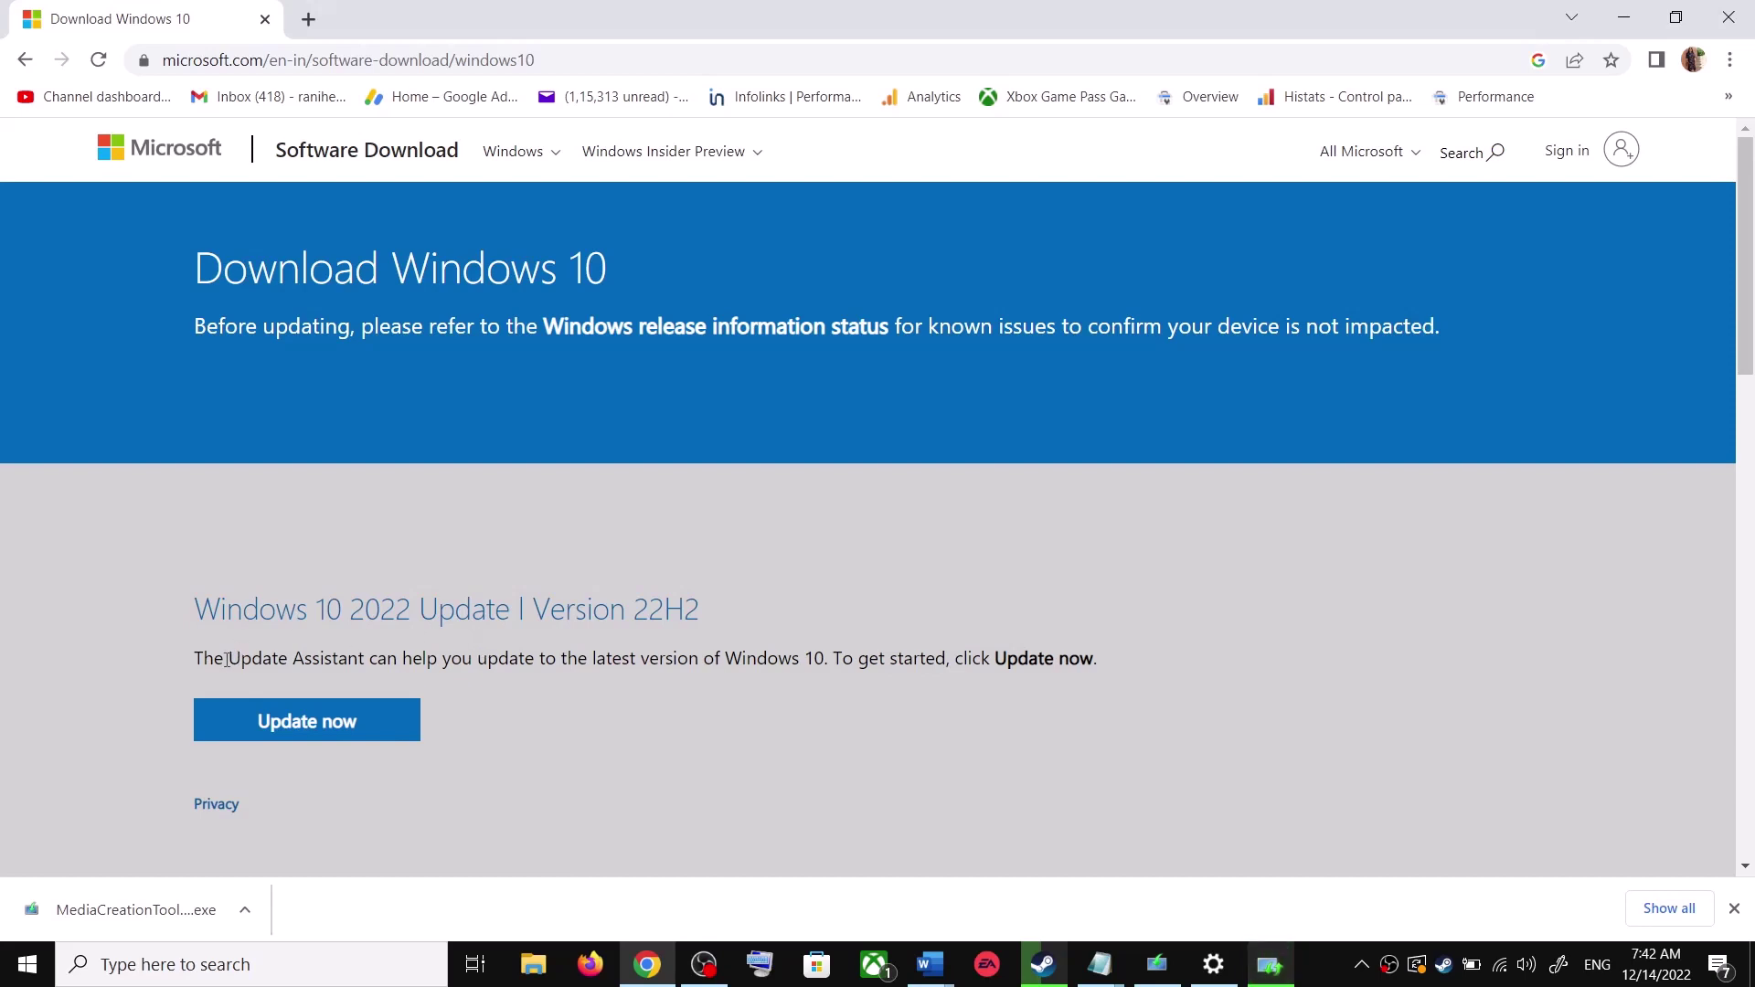
pyautogui.moveTo(227, 660); pyautogui.dragTo(364, 660)
pyautogui.click(351, 724)
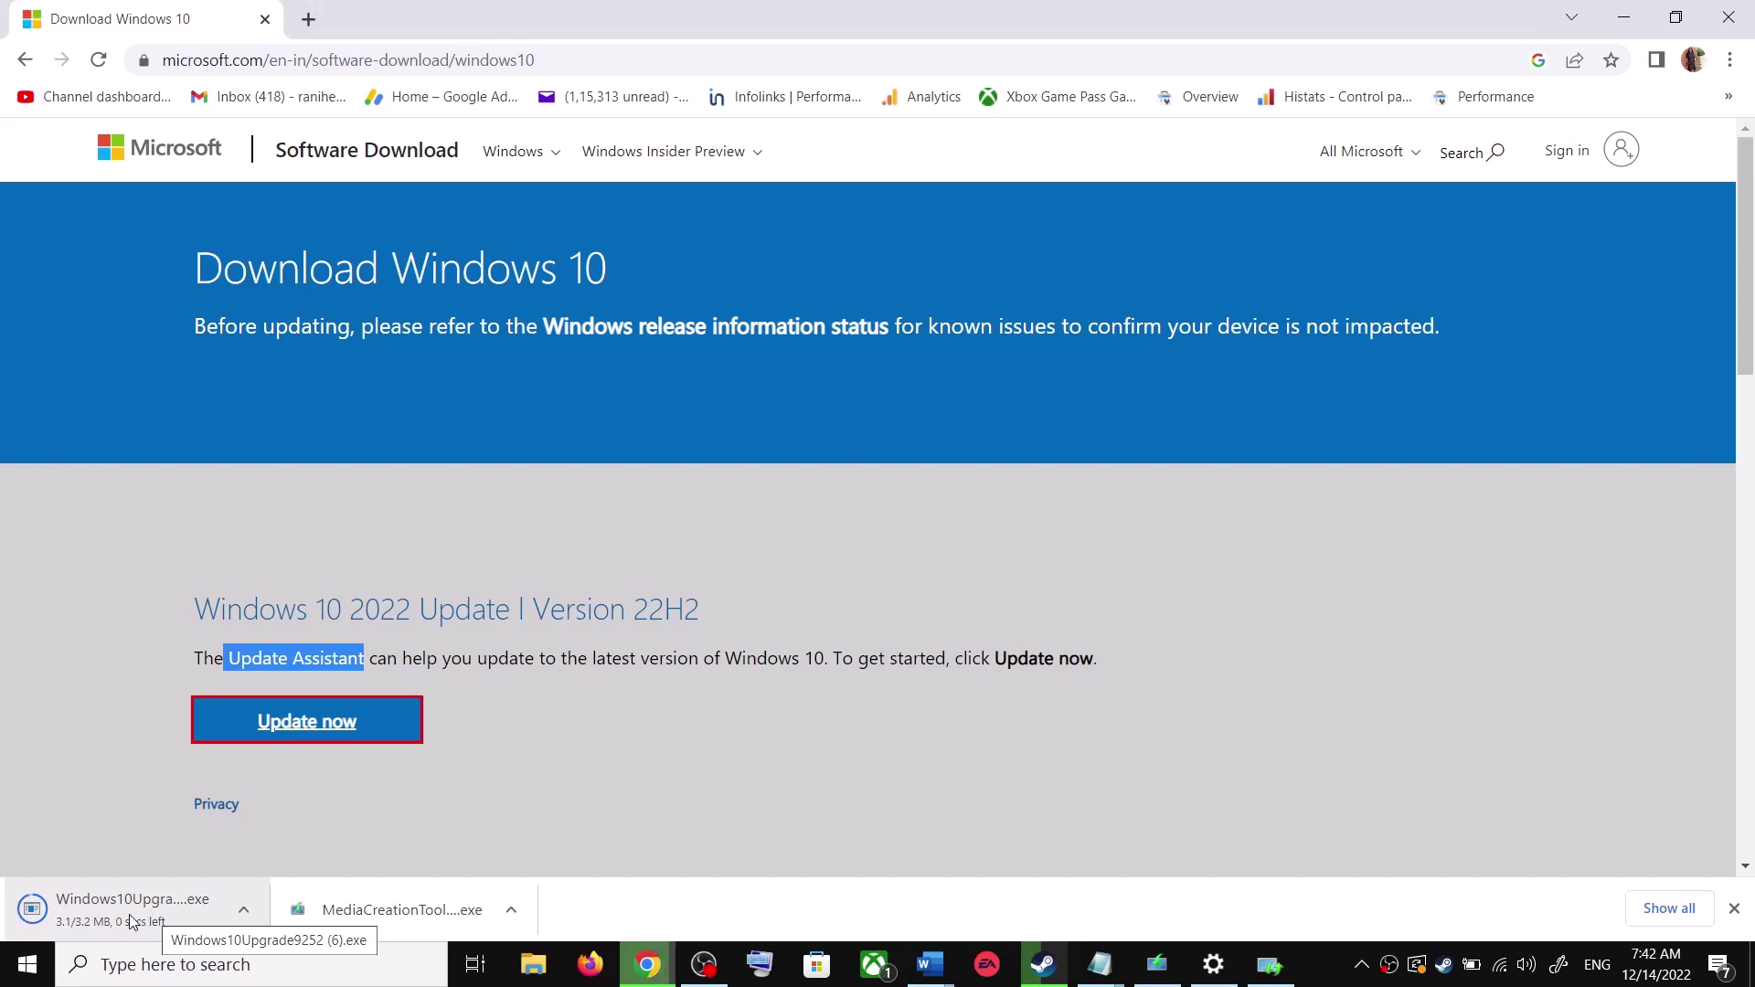
pyautogui.click(110, 911)
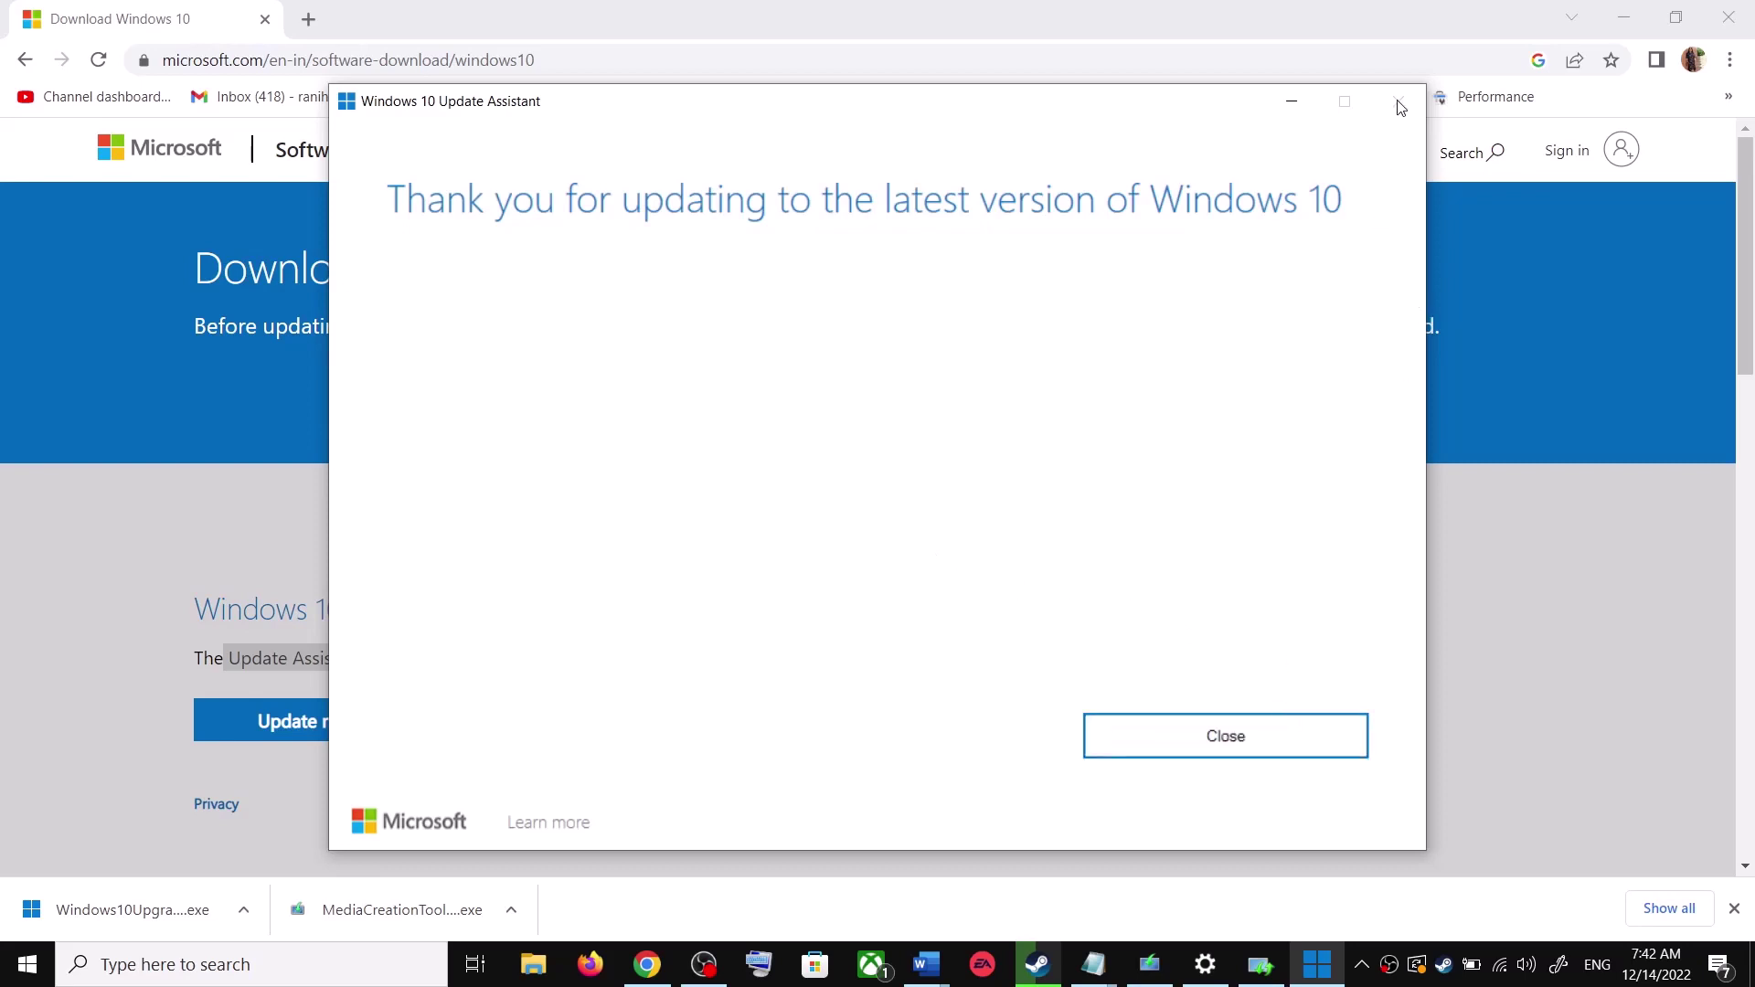
pyautogui.click(1277, 739)
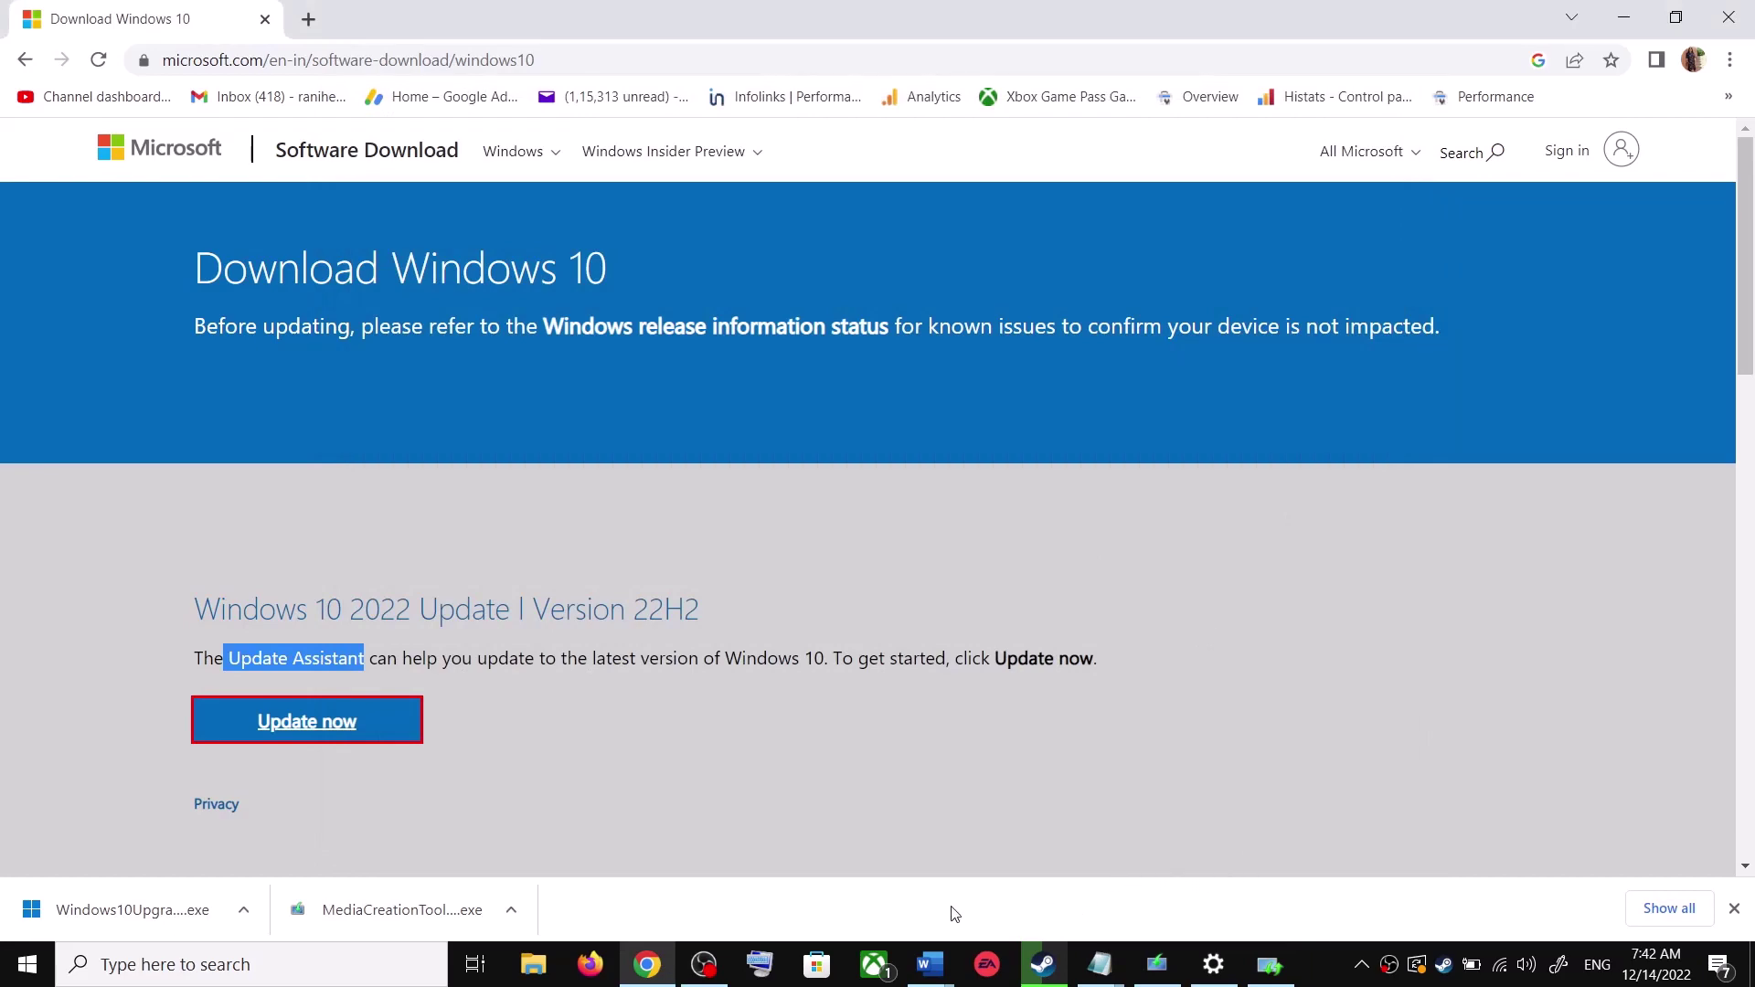
# Copy the Step 3 reset commands, SC config through net start appidsvc, and search for Notepad
pyautogui.moveTo(930, 965)
pyautogui.click(1090, 905)
pyautogui.scroll(-3, 719, 625)
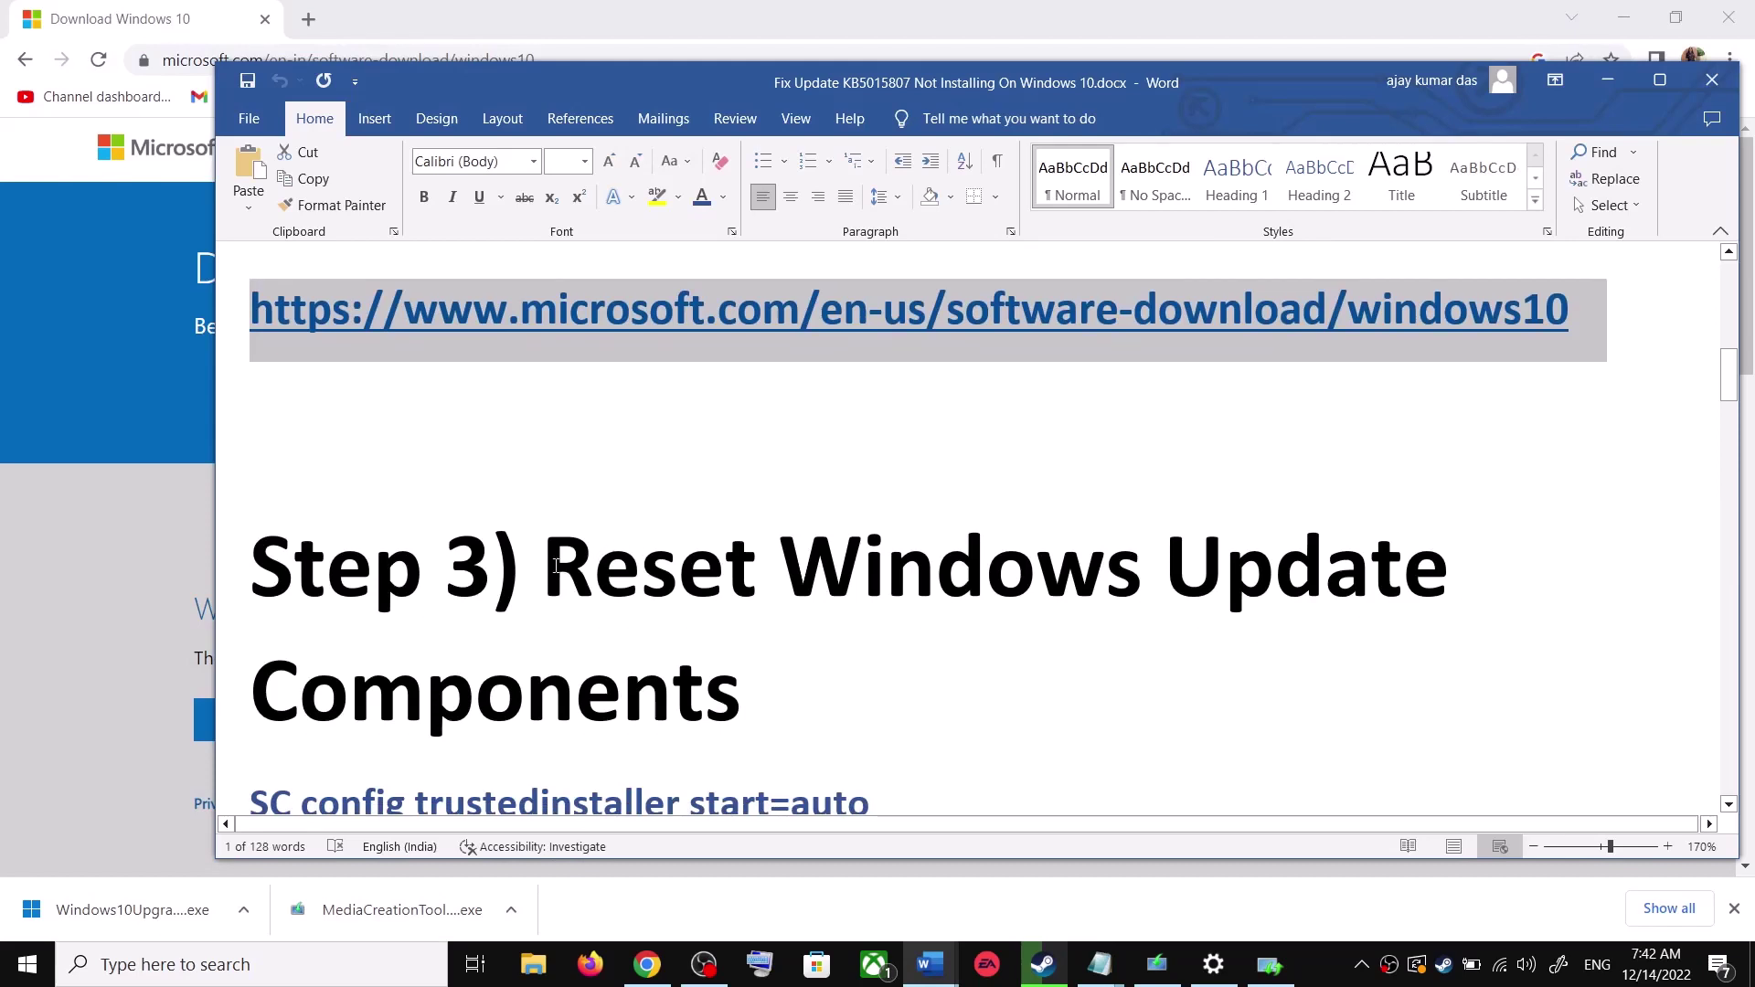
pyautogui.moveTo(561, 564); pyautogui.dragTo(740, 696)
pyautogui.scroll(-2, 741, 676)
pyautogui.moveTo(274, 626); pyautogui.dragTo(448, 842)
pyautogui.moveTo(541, 703); pyautogui.dragTo(567, 777)
pyautogui.scroll(-1, 475, 549)
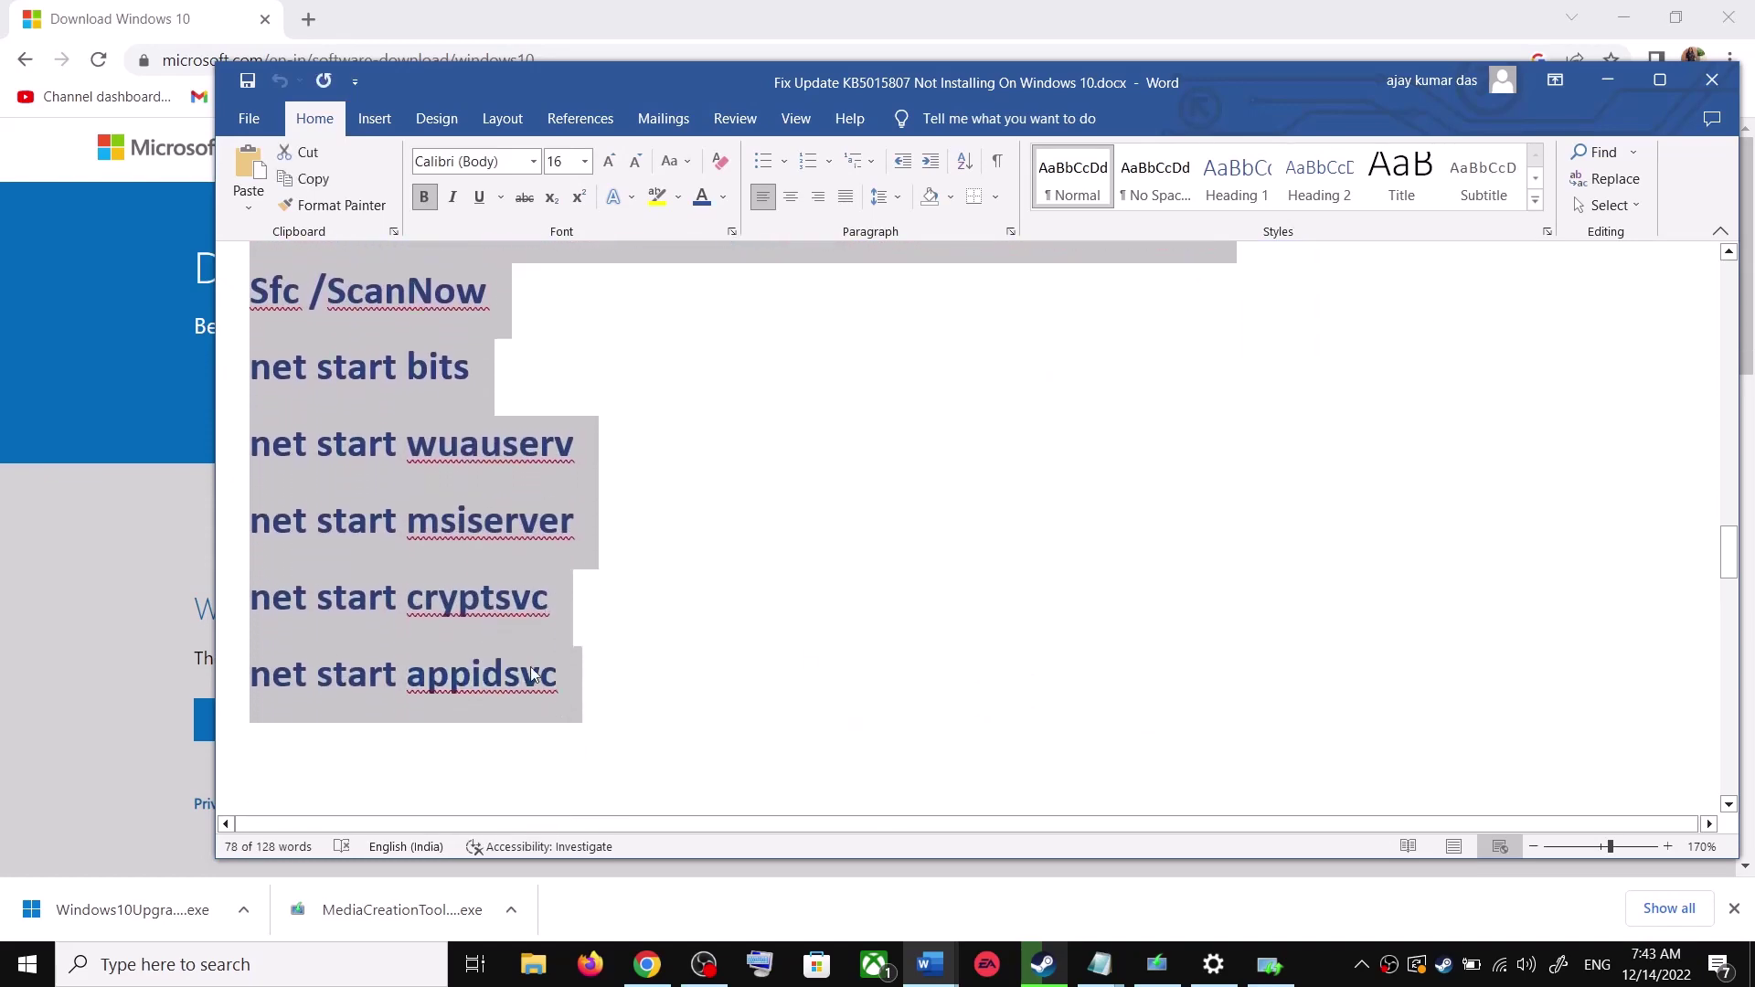
pyautogui.rightClick(465, 520)
pyautogui.click(541, 599)
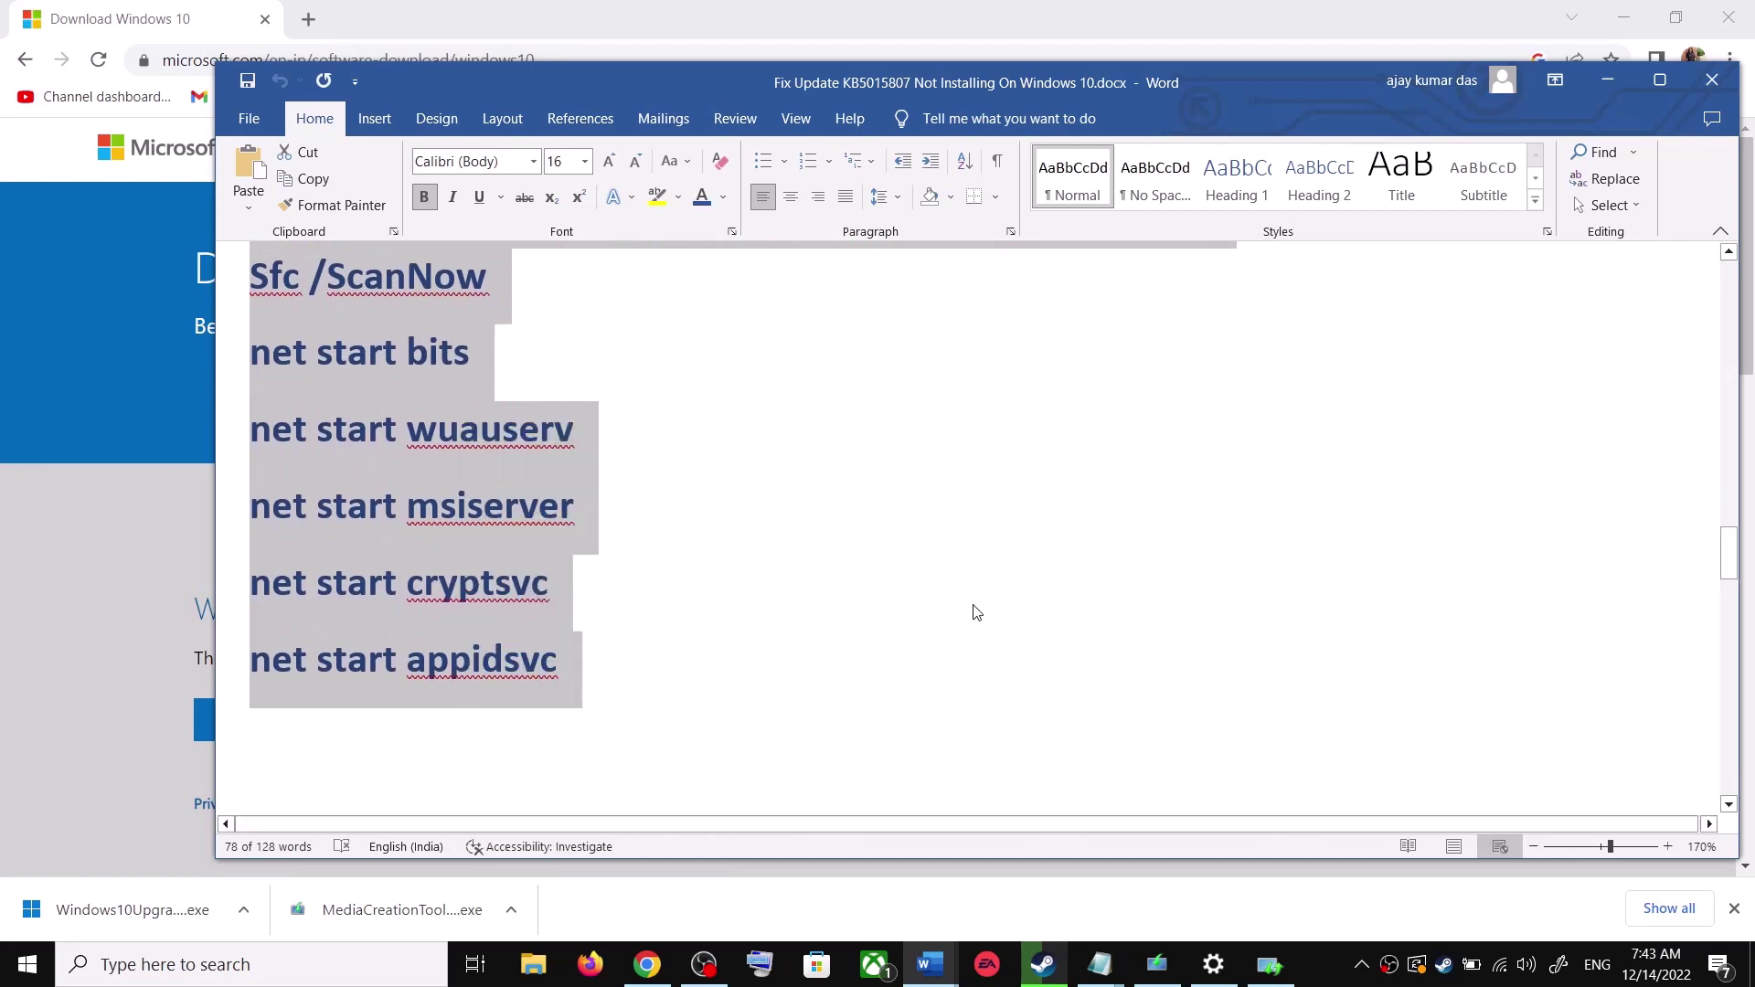
pyautogui.click(338, 963)
# Open Notepad, paste the copied reset commands, and start a Save As
pyautogui.write('ote')
pyautogui.click(306, 344)
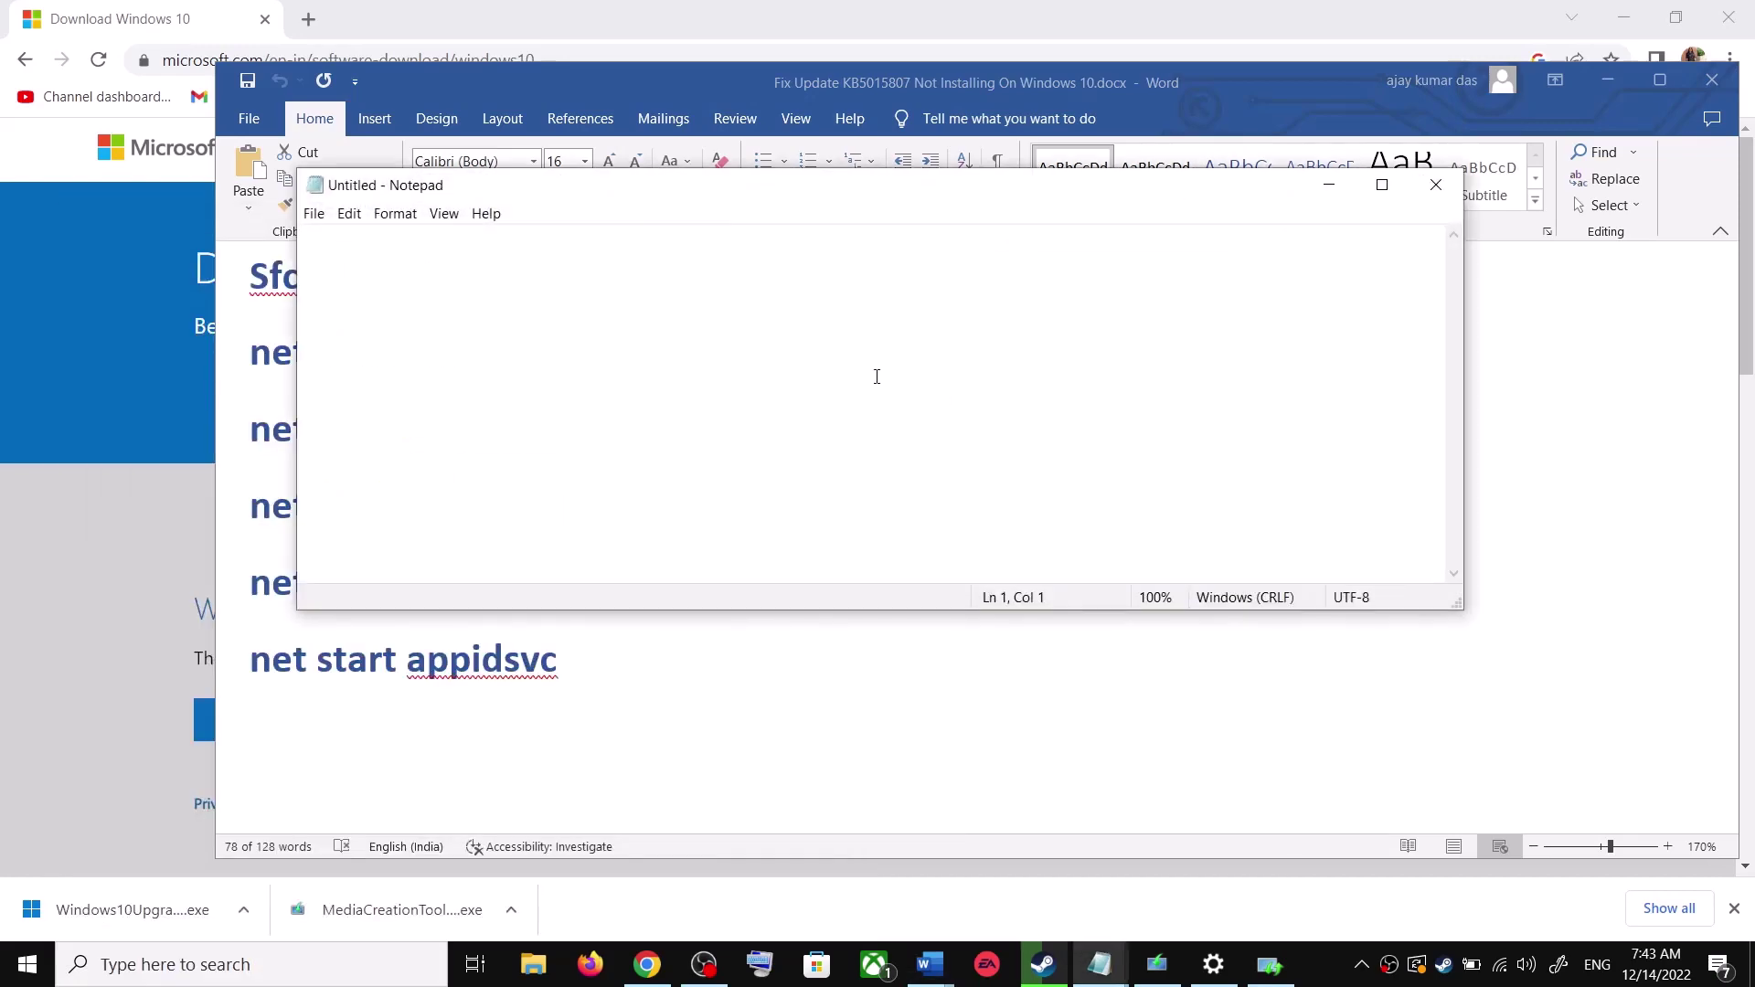
pyautogui.hotkey('ctrl', 'v')
pyautogui.scroll(3, 878, 376)
pyautogui.click(349, 213)
pyautogui.click(313, 213)
pyautogui.click(370, 317)
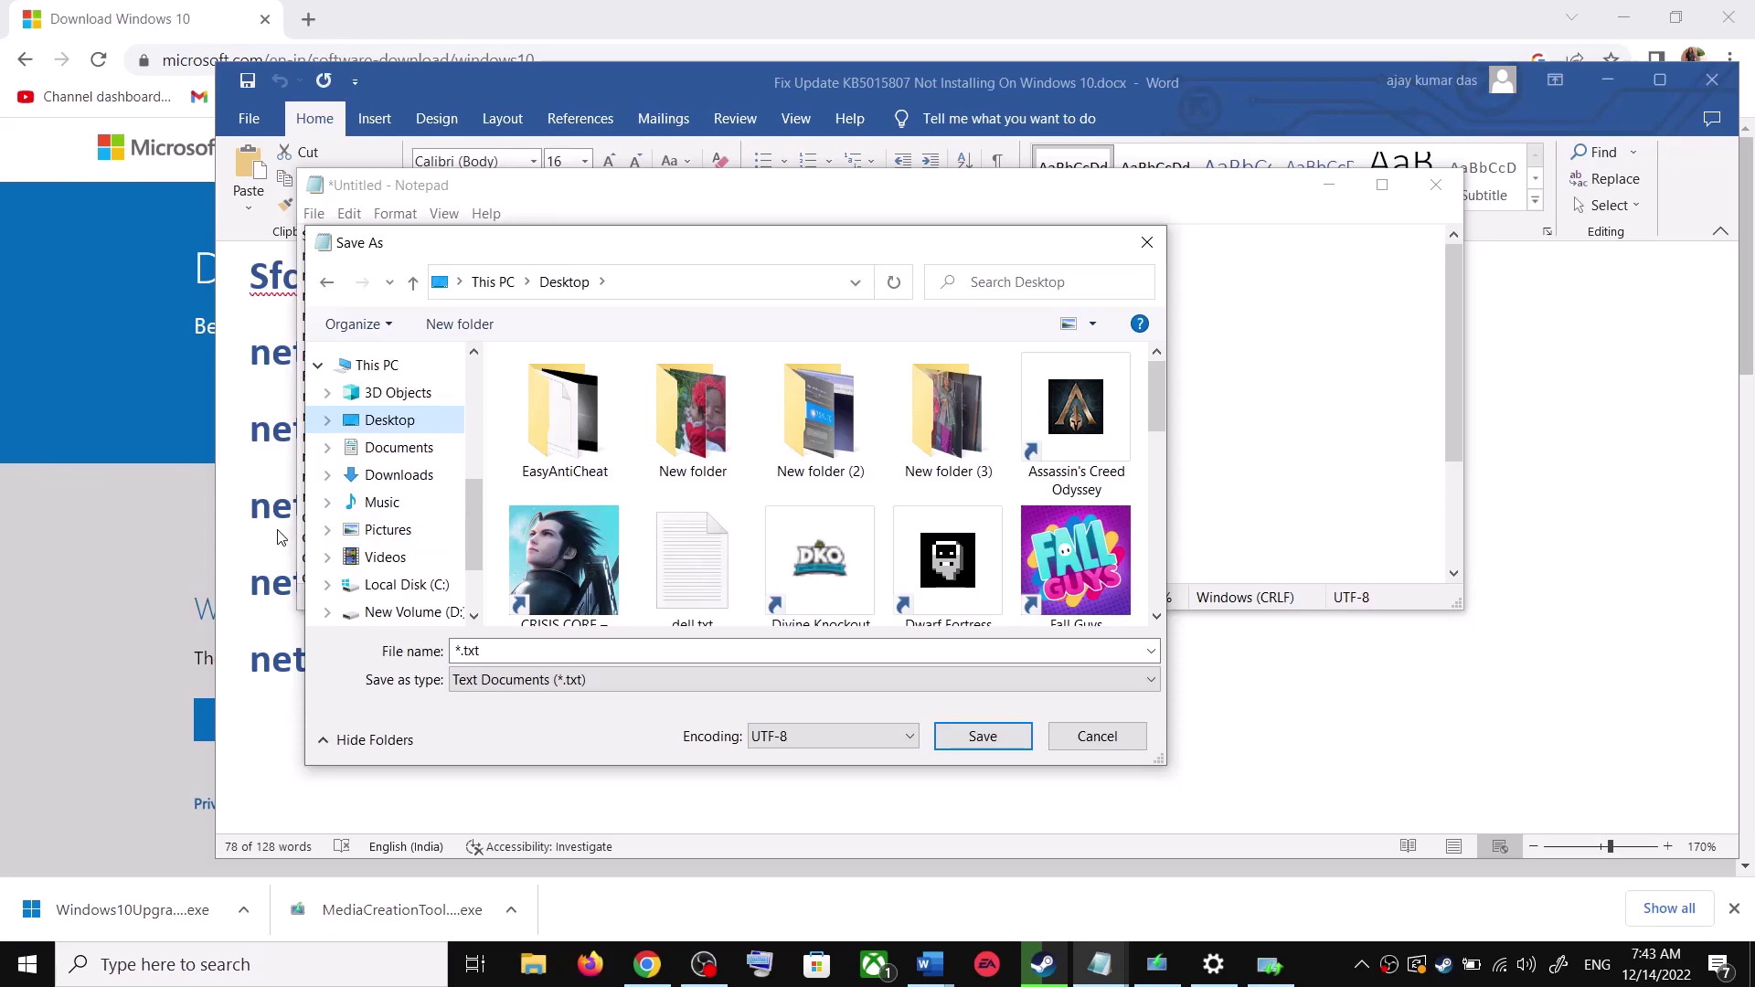
# Save the file to the Desktop as Wufix.bat with type All Files (*.*), then show the desktop
pyautogui.hotkey('alt', 'Tab')
pyautogui.scroll(-4, 403, 541)
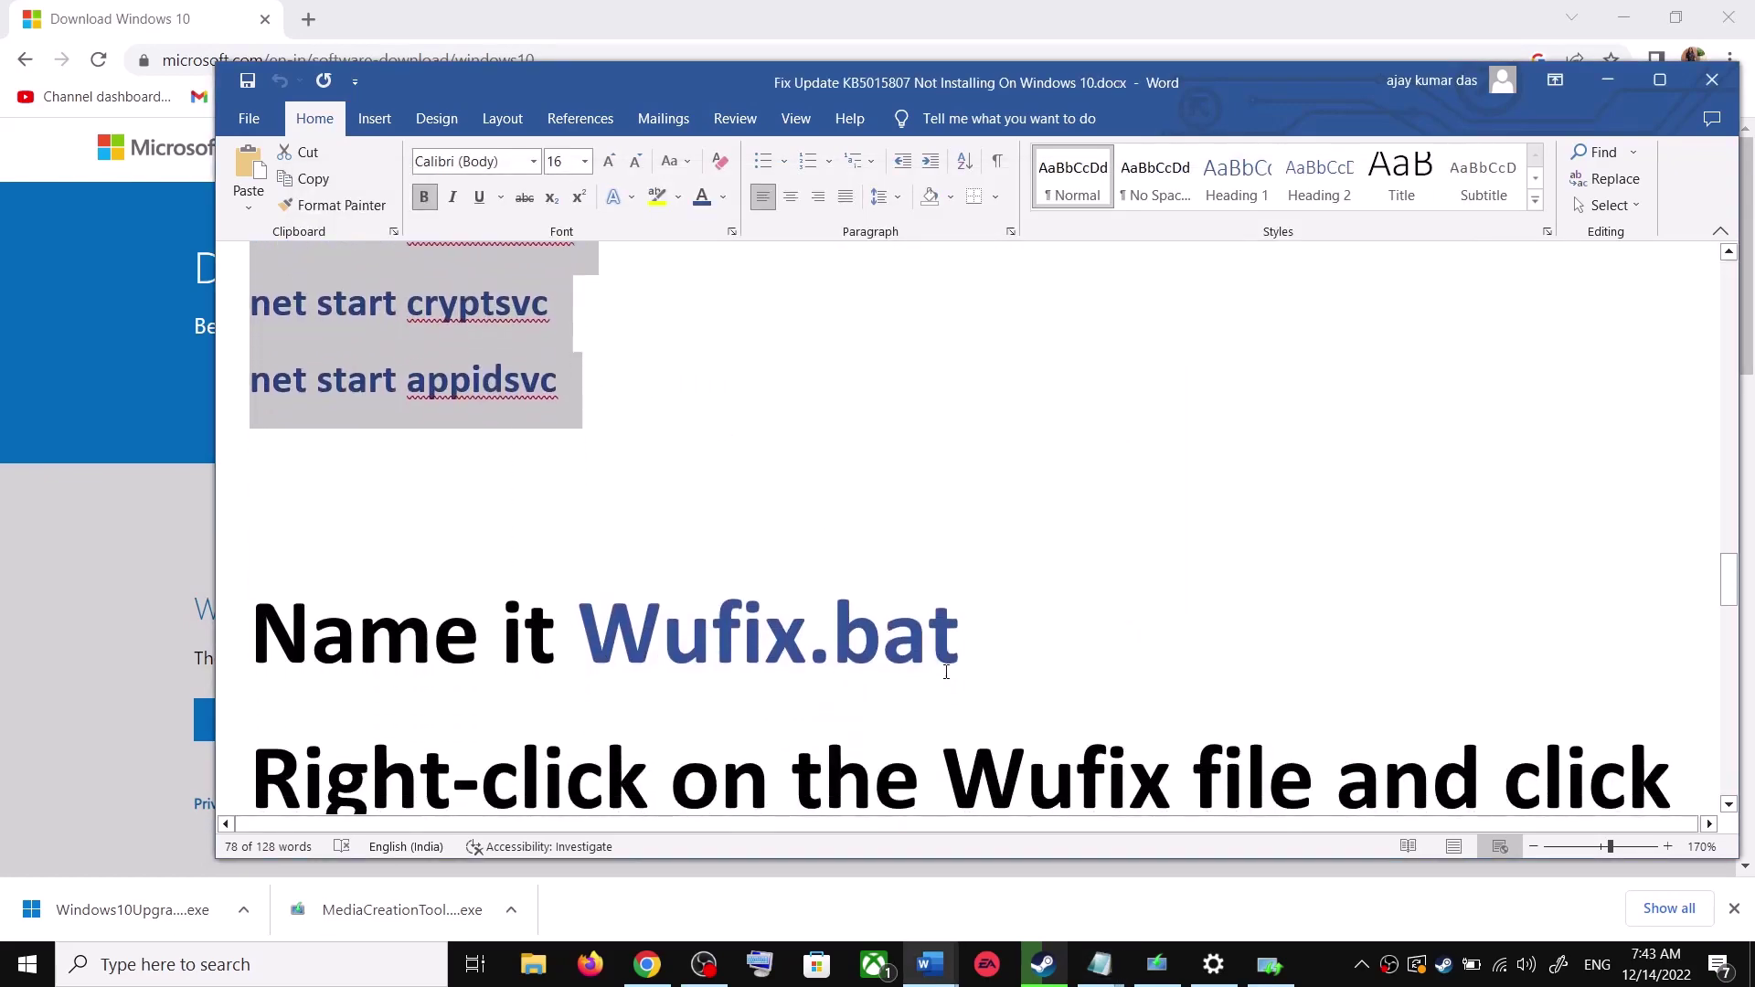
pyautogui.moveTo(885, 640); pyautogui.dragTo(579, 640)
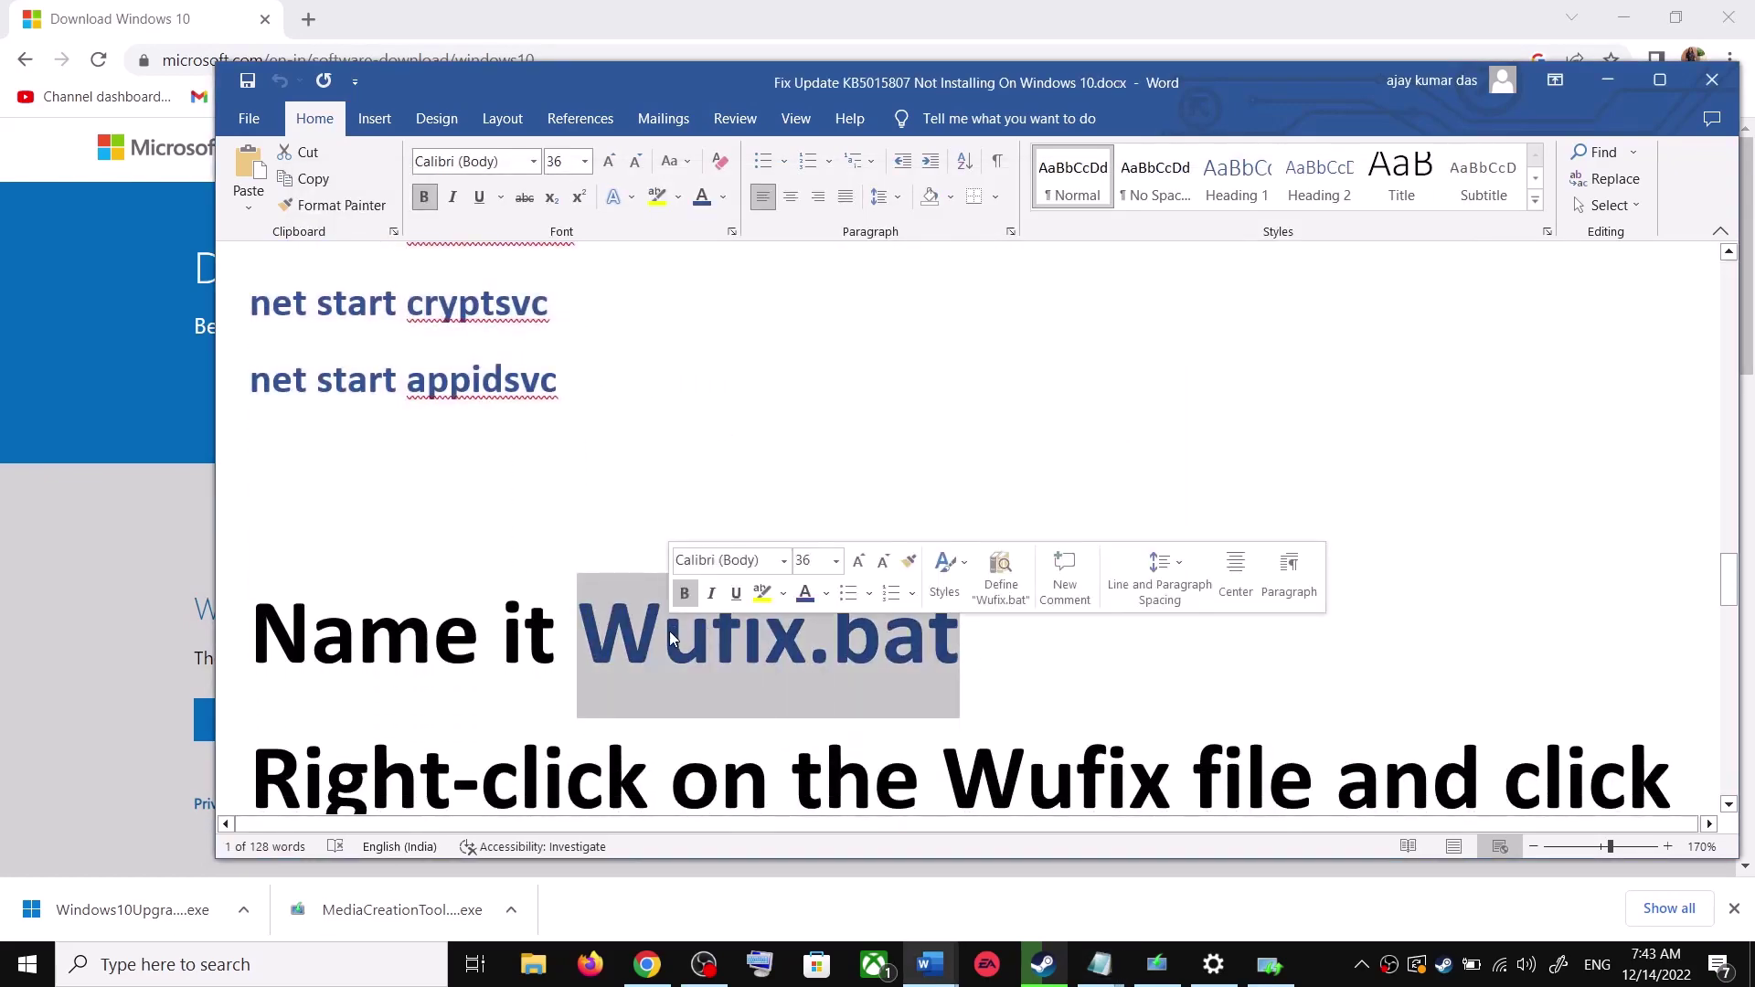
pyautogui.hotkey('alt', 'Tab')
pyautogui.click(582, 651)
pyautogui.hotkey('ctrl', 'v')
pyautogui.click(501, 681)
pyautogui.click(499, 719)
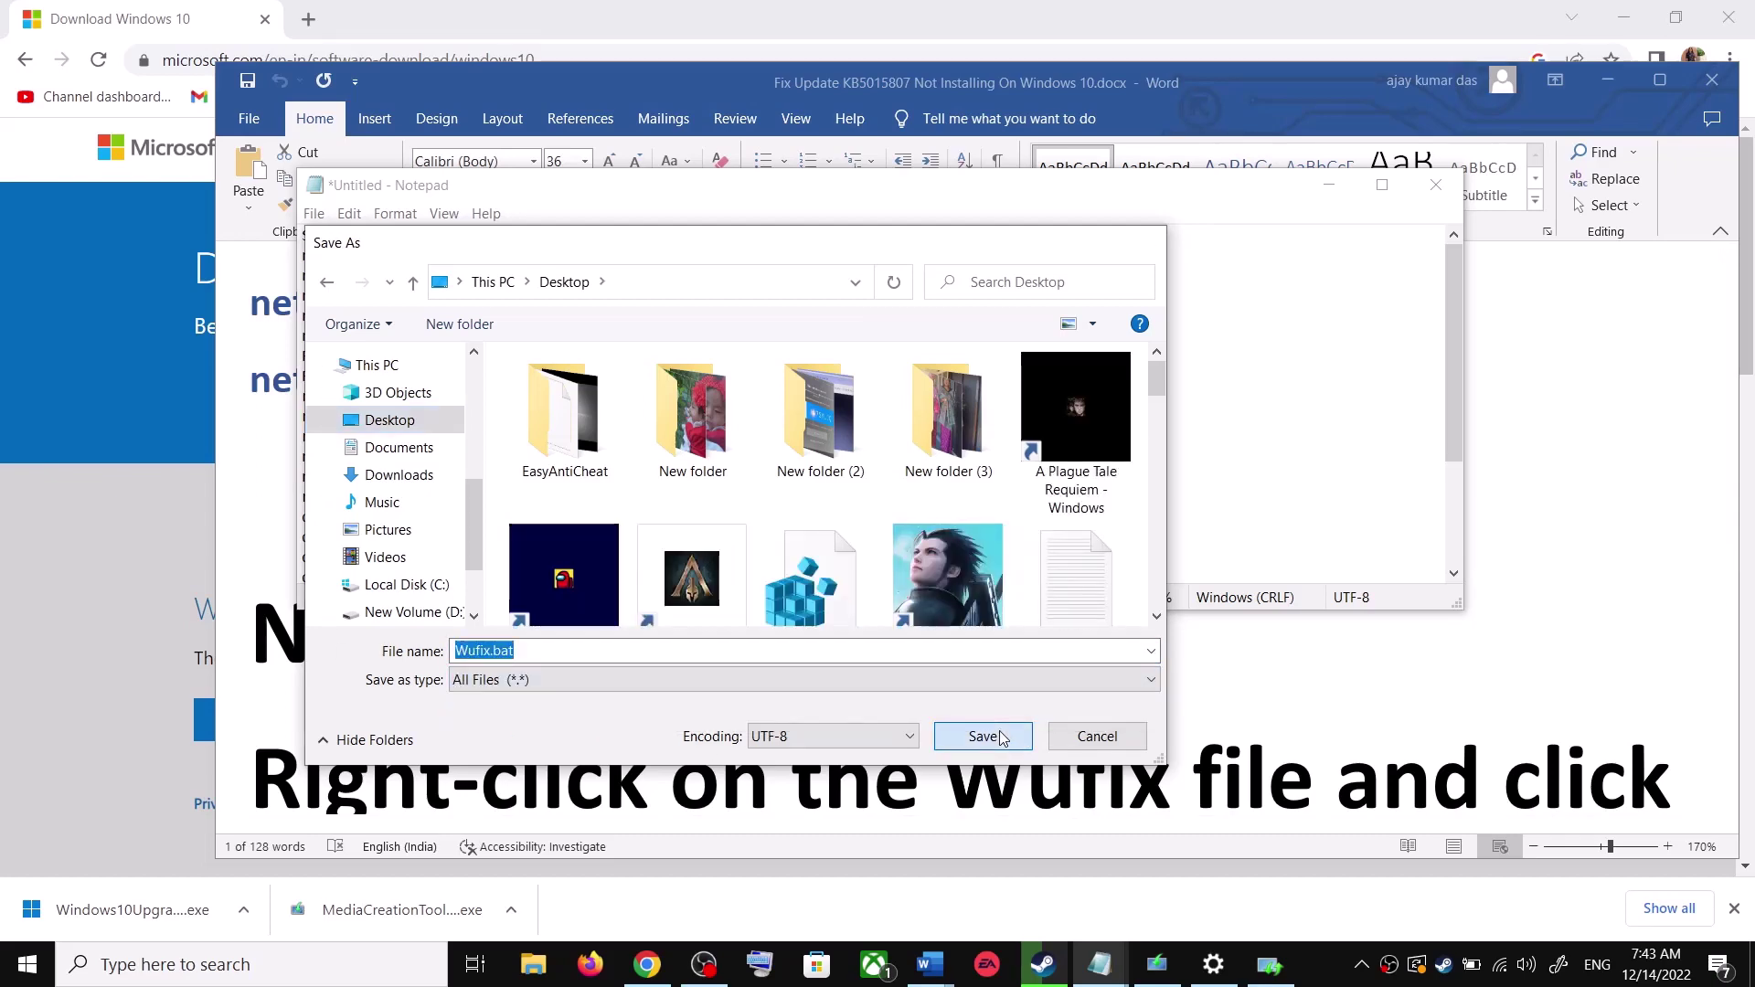
pyautogui.click(999, 737)
pyautogui.press('super+d')
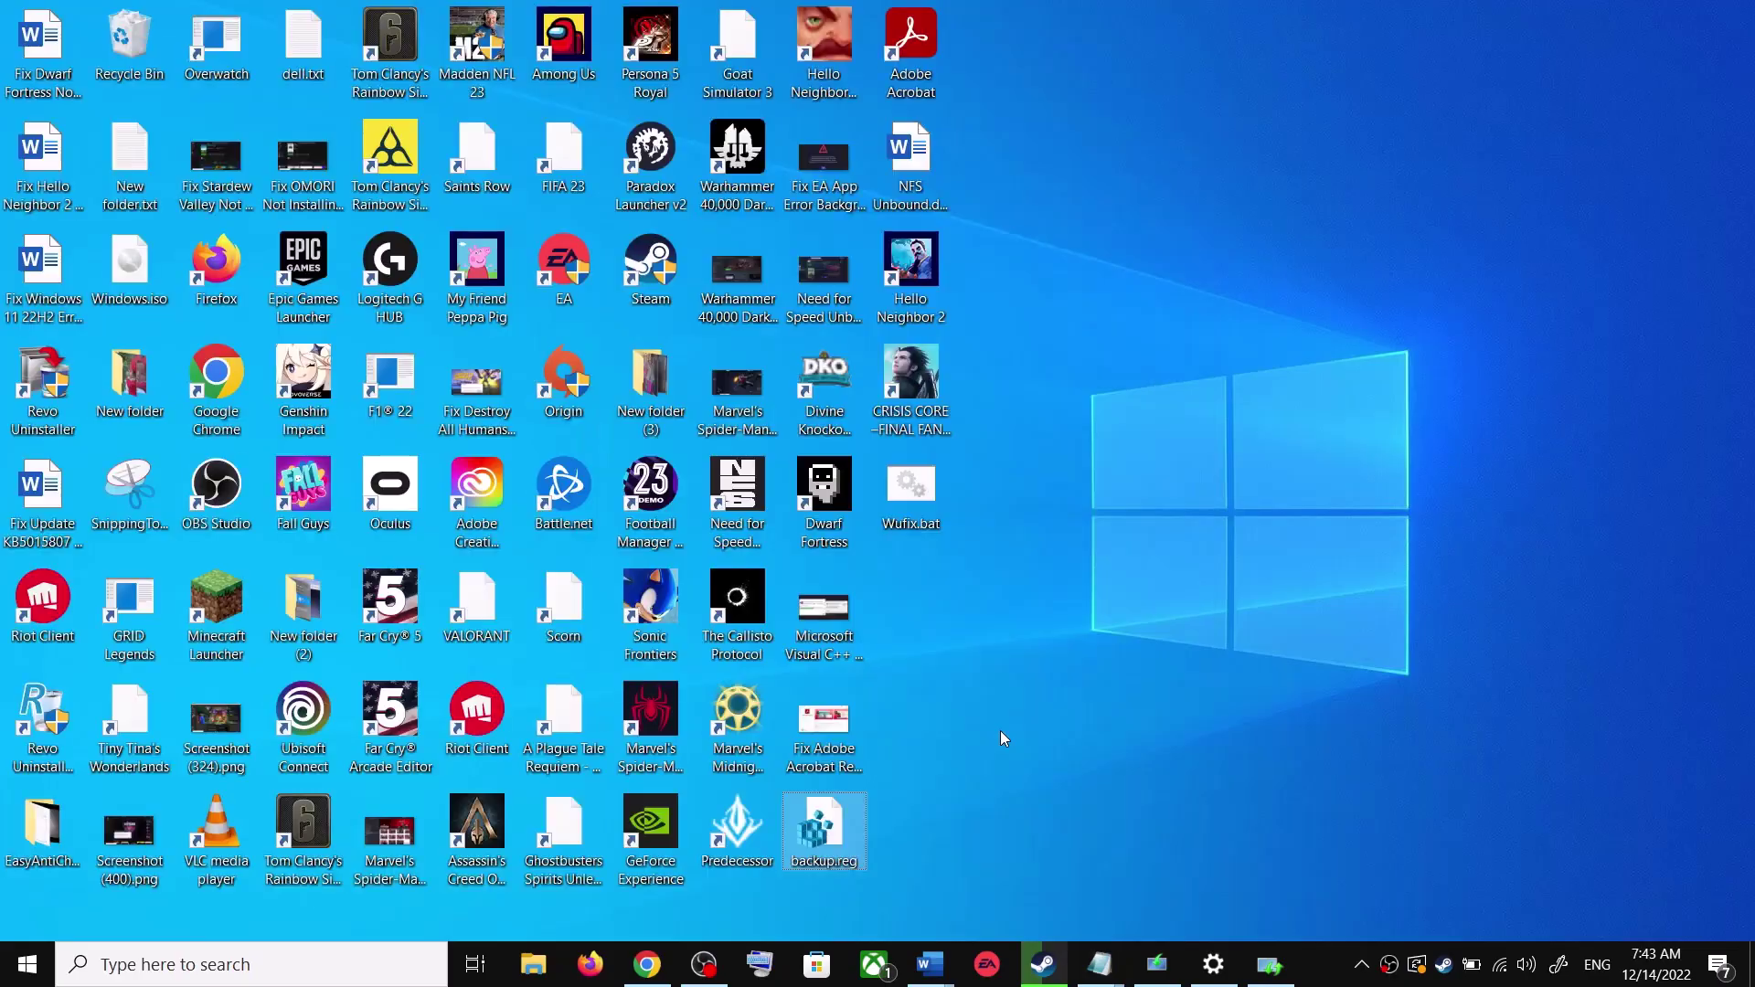
# Run Wufix.bat as administrator and move the Command Prompt window aside while it runs
pyautogui.click(922, 500)
pyautogui.rightClick(922, 496)
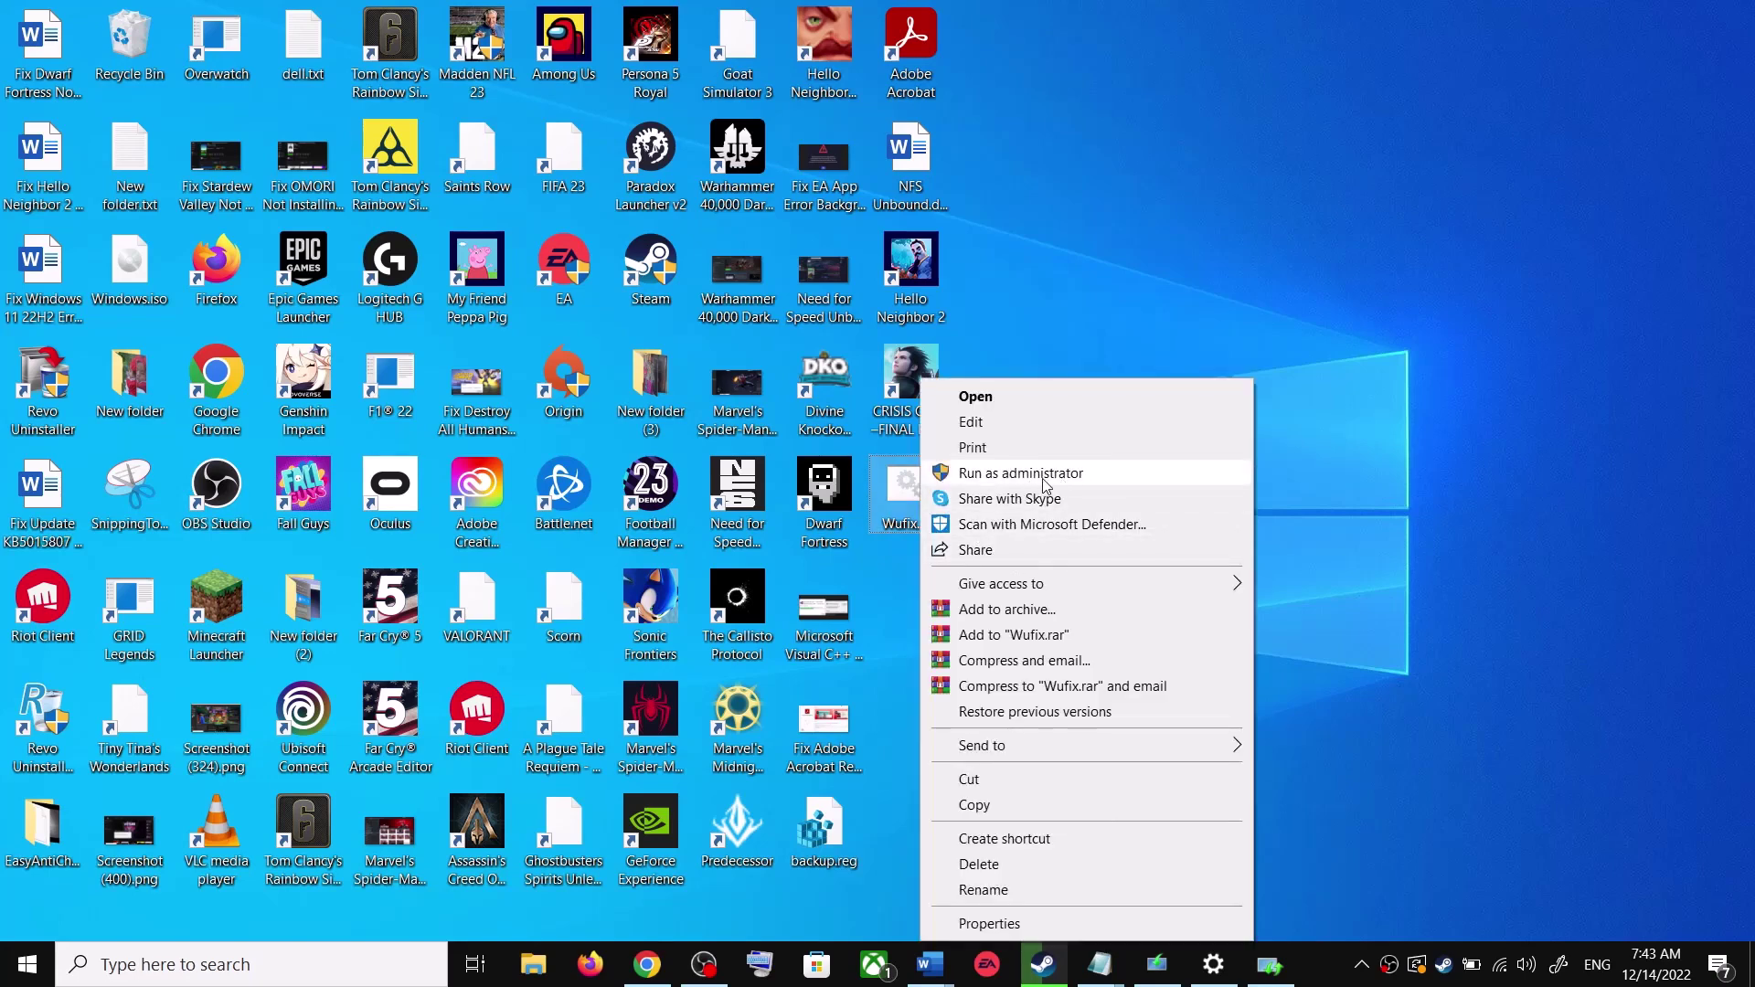
pyautogui.click(1049, 317)
pyautogui.rightClick(911, 509)
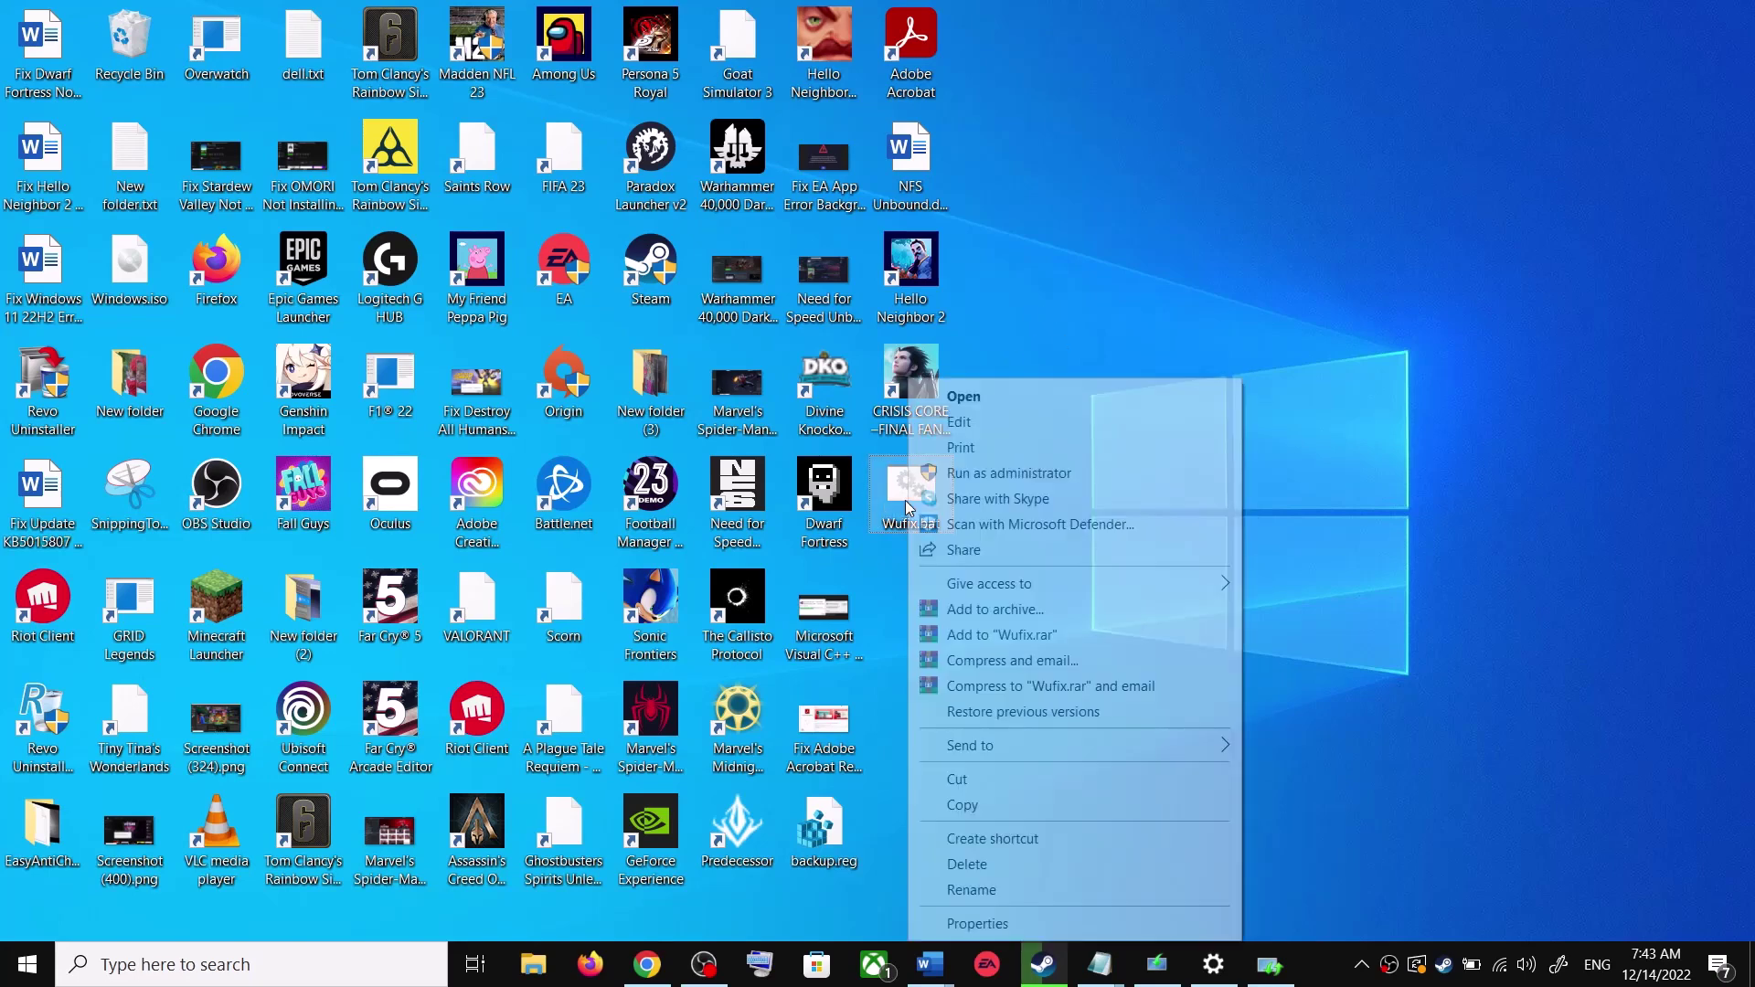
pyautogui.click(1028, 481)
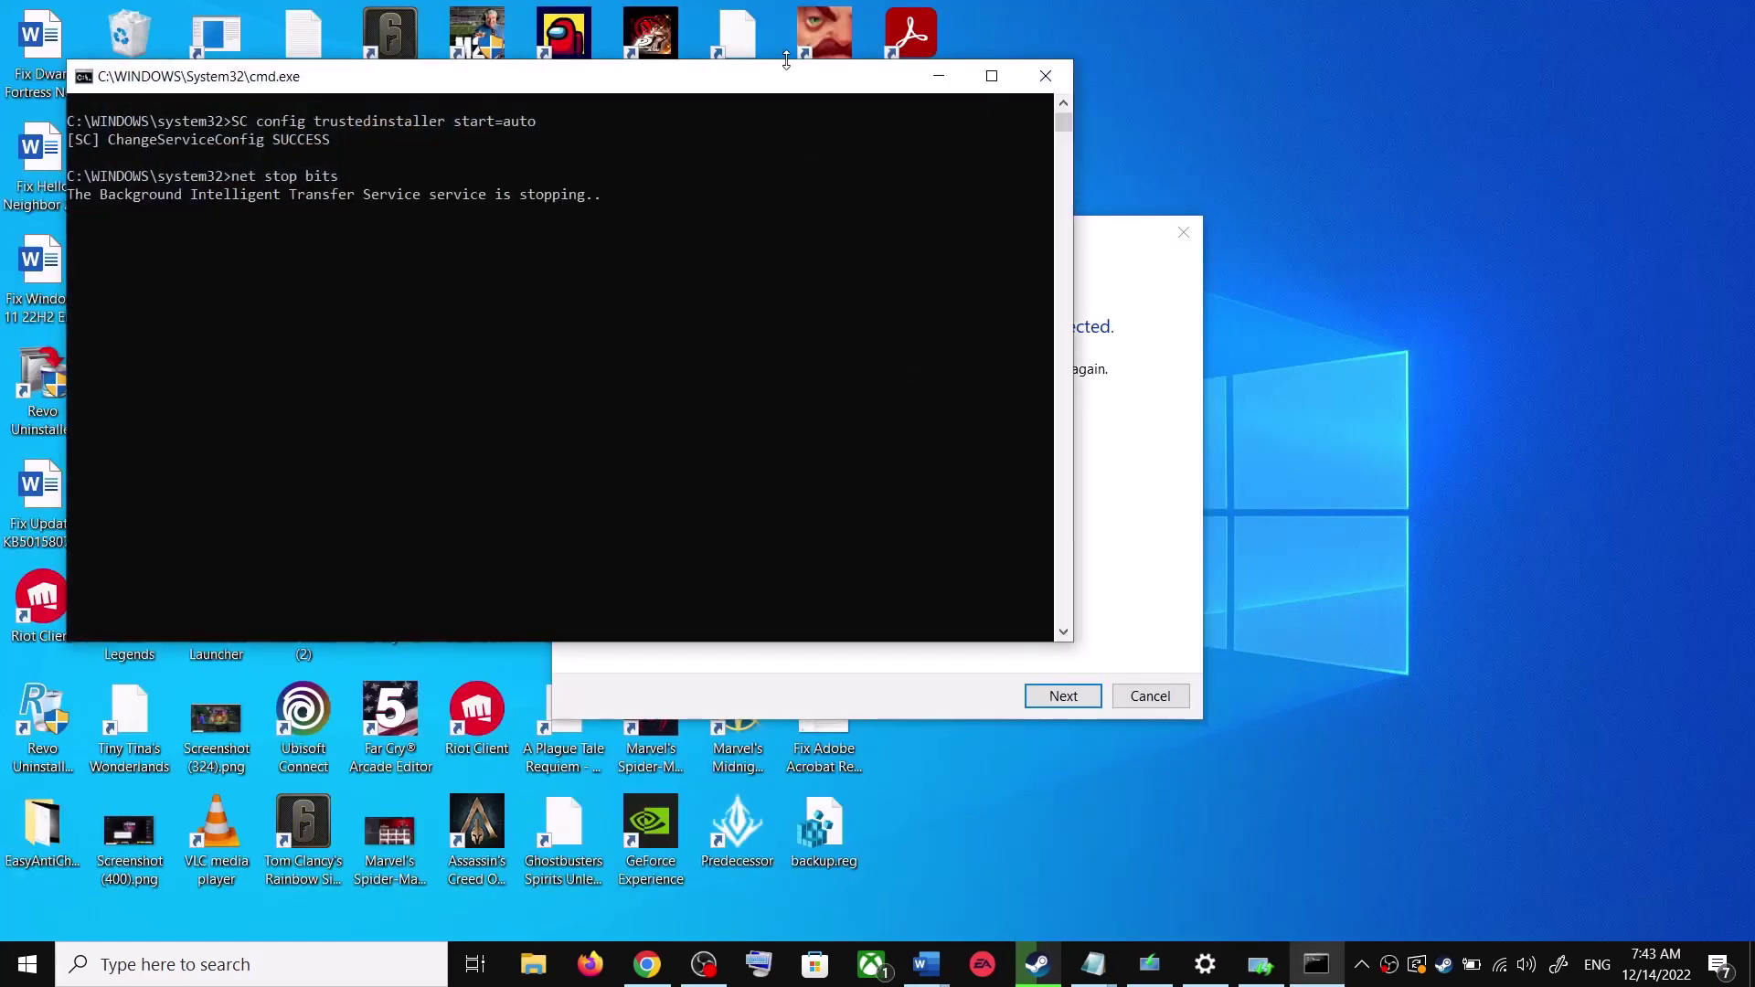
pyautogui.moveTo(795, 82); pyautogui.dragTo(996, 246)
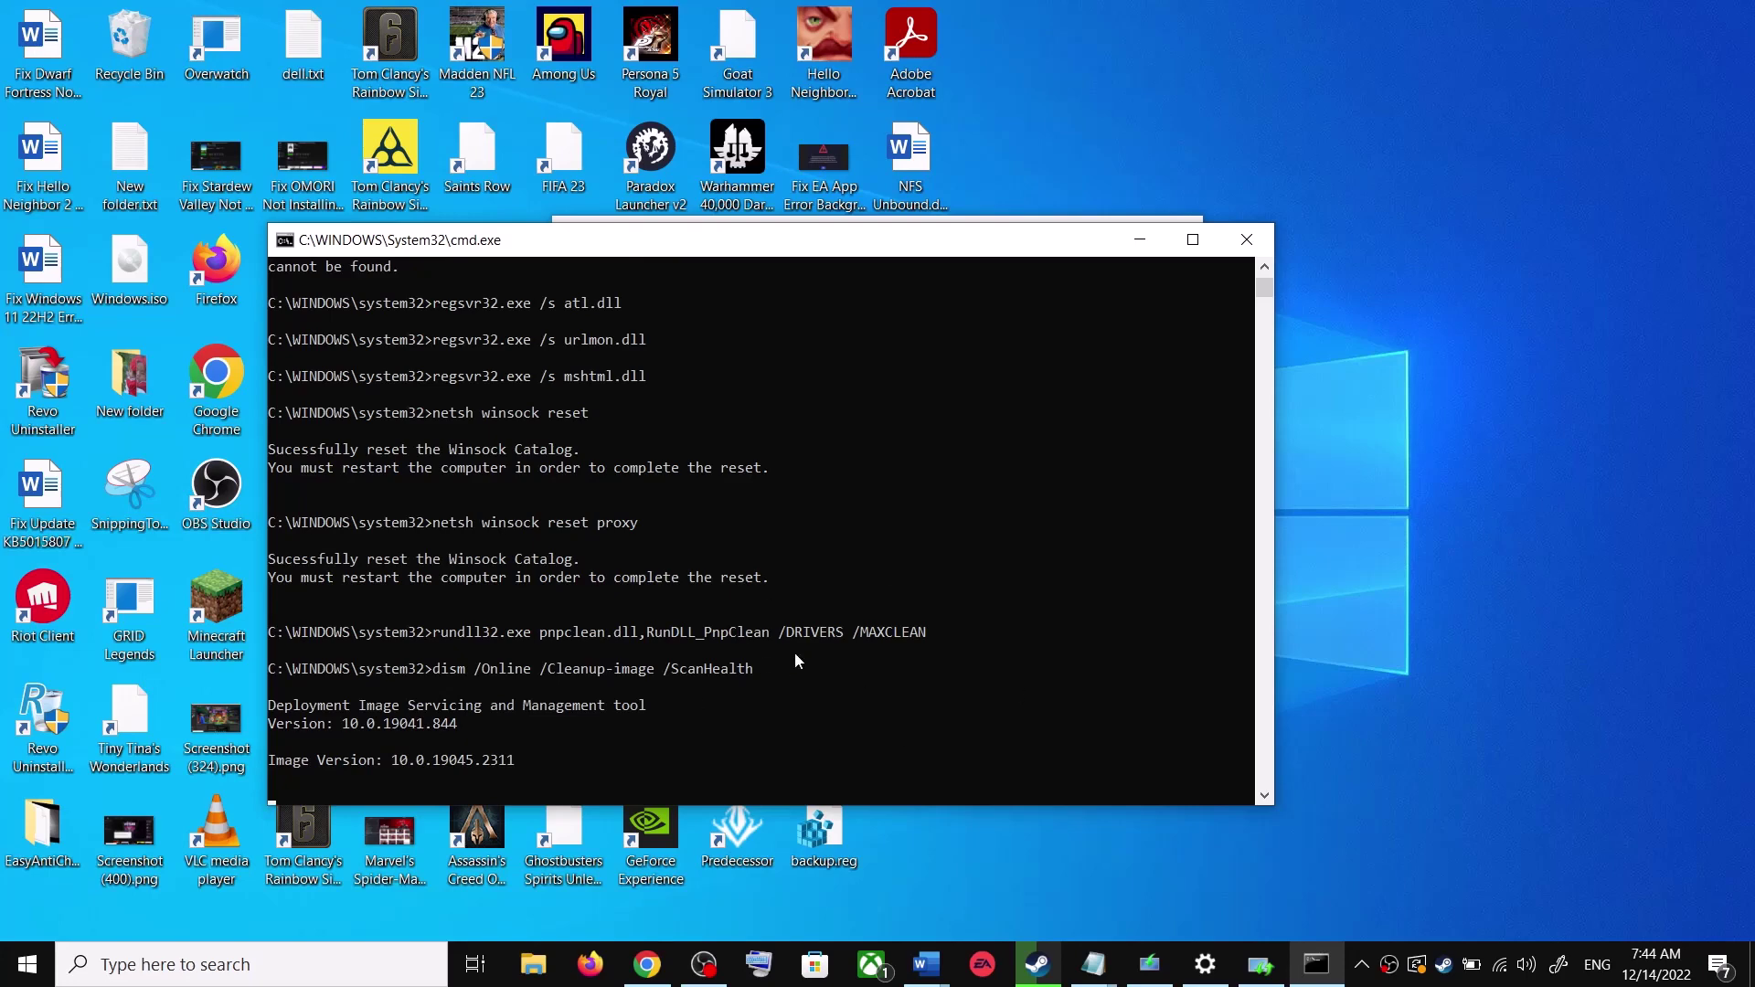
pyautogui.click(27, 964)
# Dismiss the power menu without restarting and close the Settings window
pyautogui.click(39, 917)
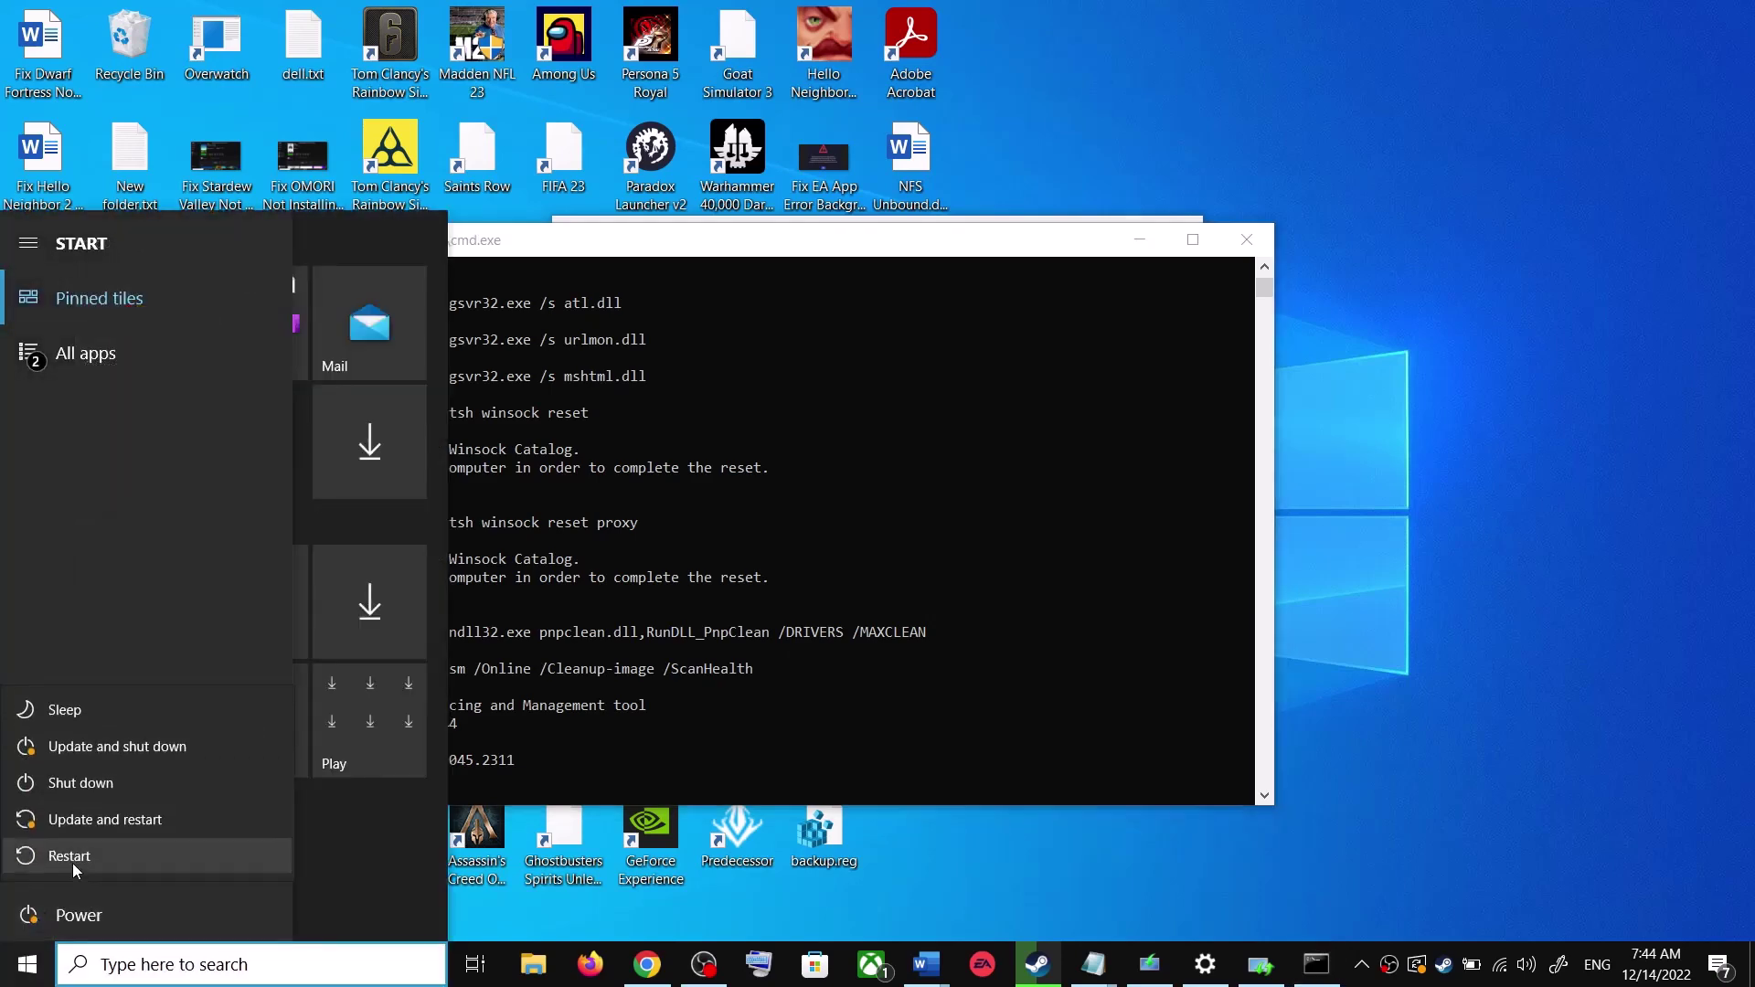
pyautogui.click(1522, 536)
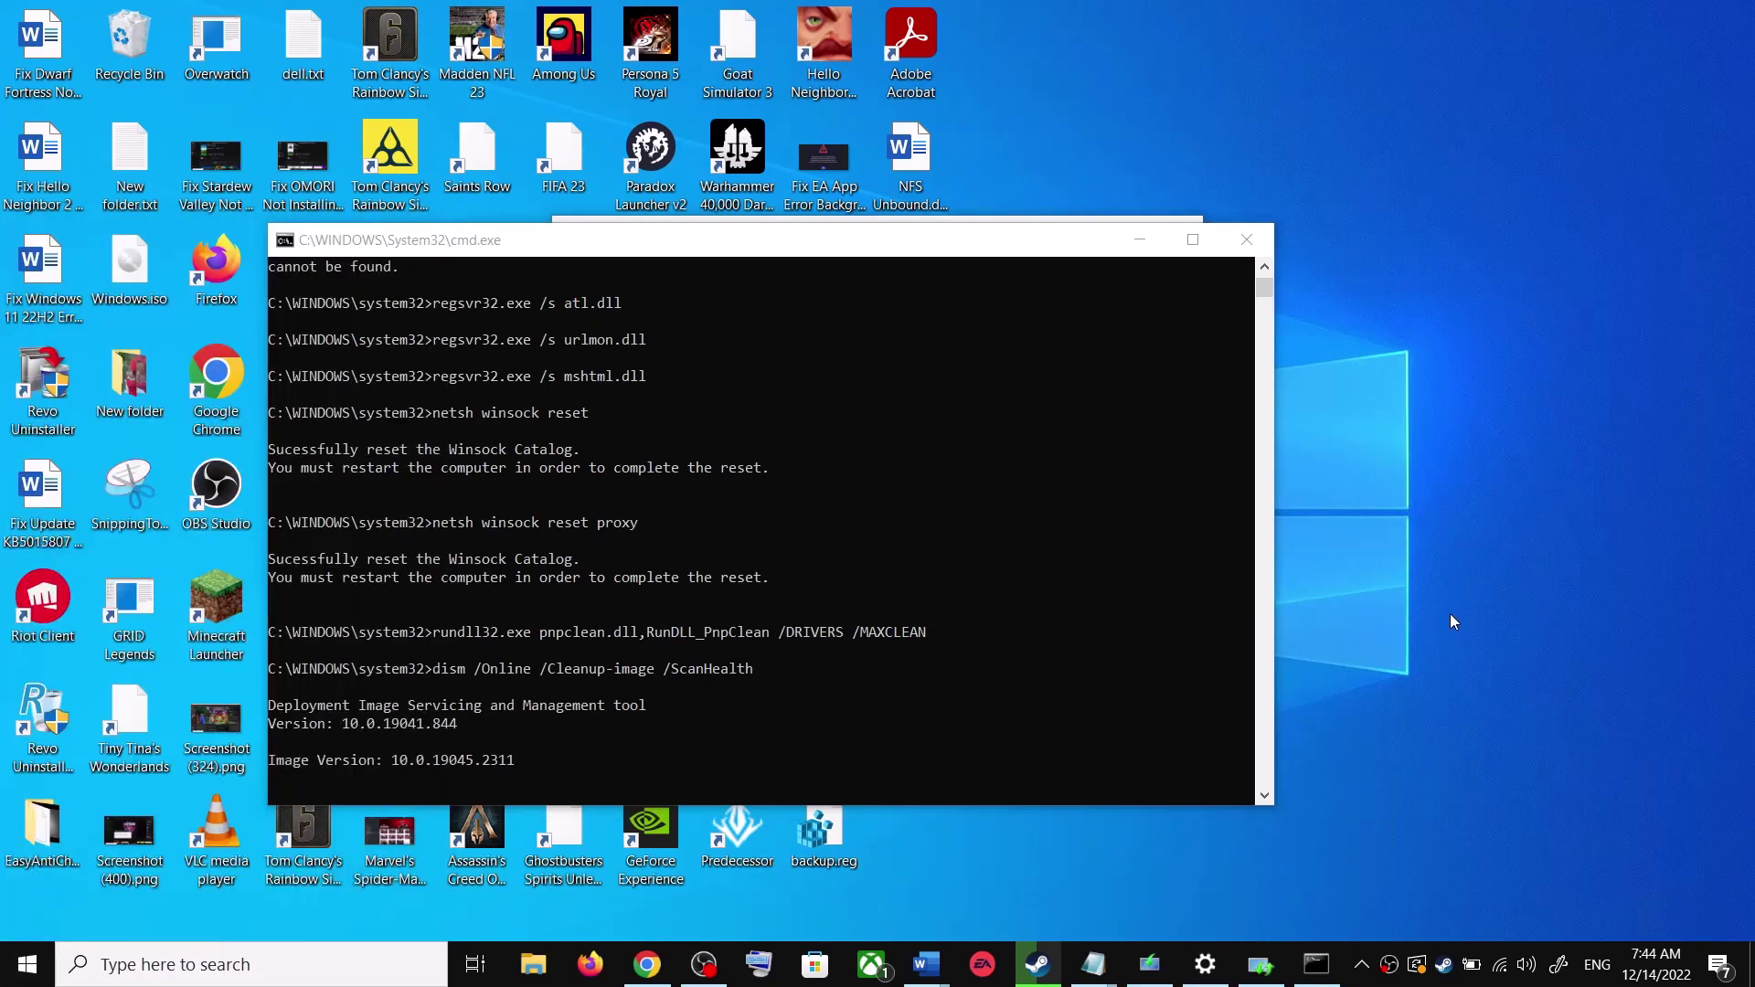
pyautogui.rightClick(1203, 978)
pyautogui.click(1188, 916)
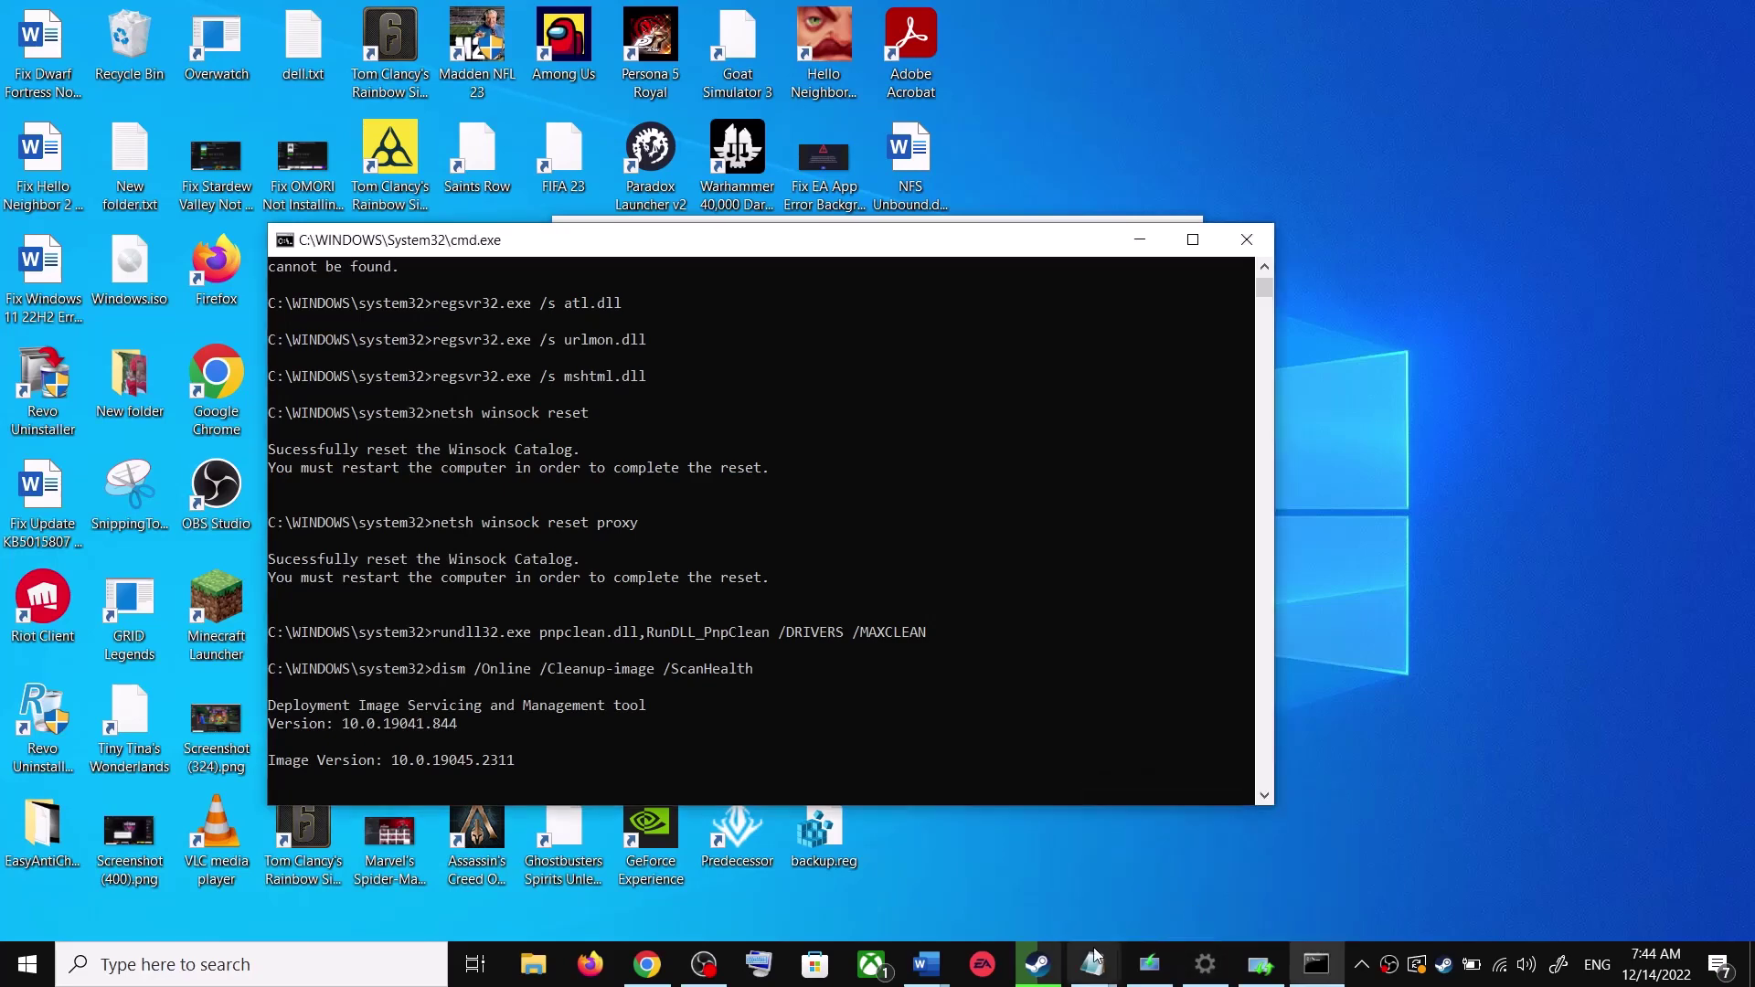
# Scroll the Word guide to Step 4 on the Media Creation Tool, then return to the Download Windows 10 page
pyautogui.moveTo(929, 964)
pyautogui.click(1051, 873)
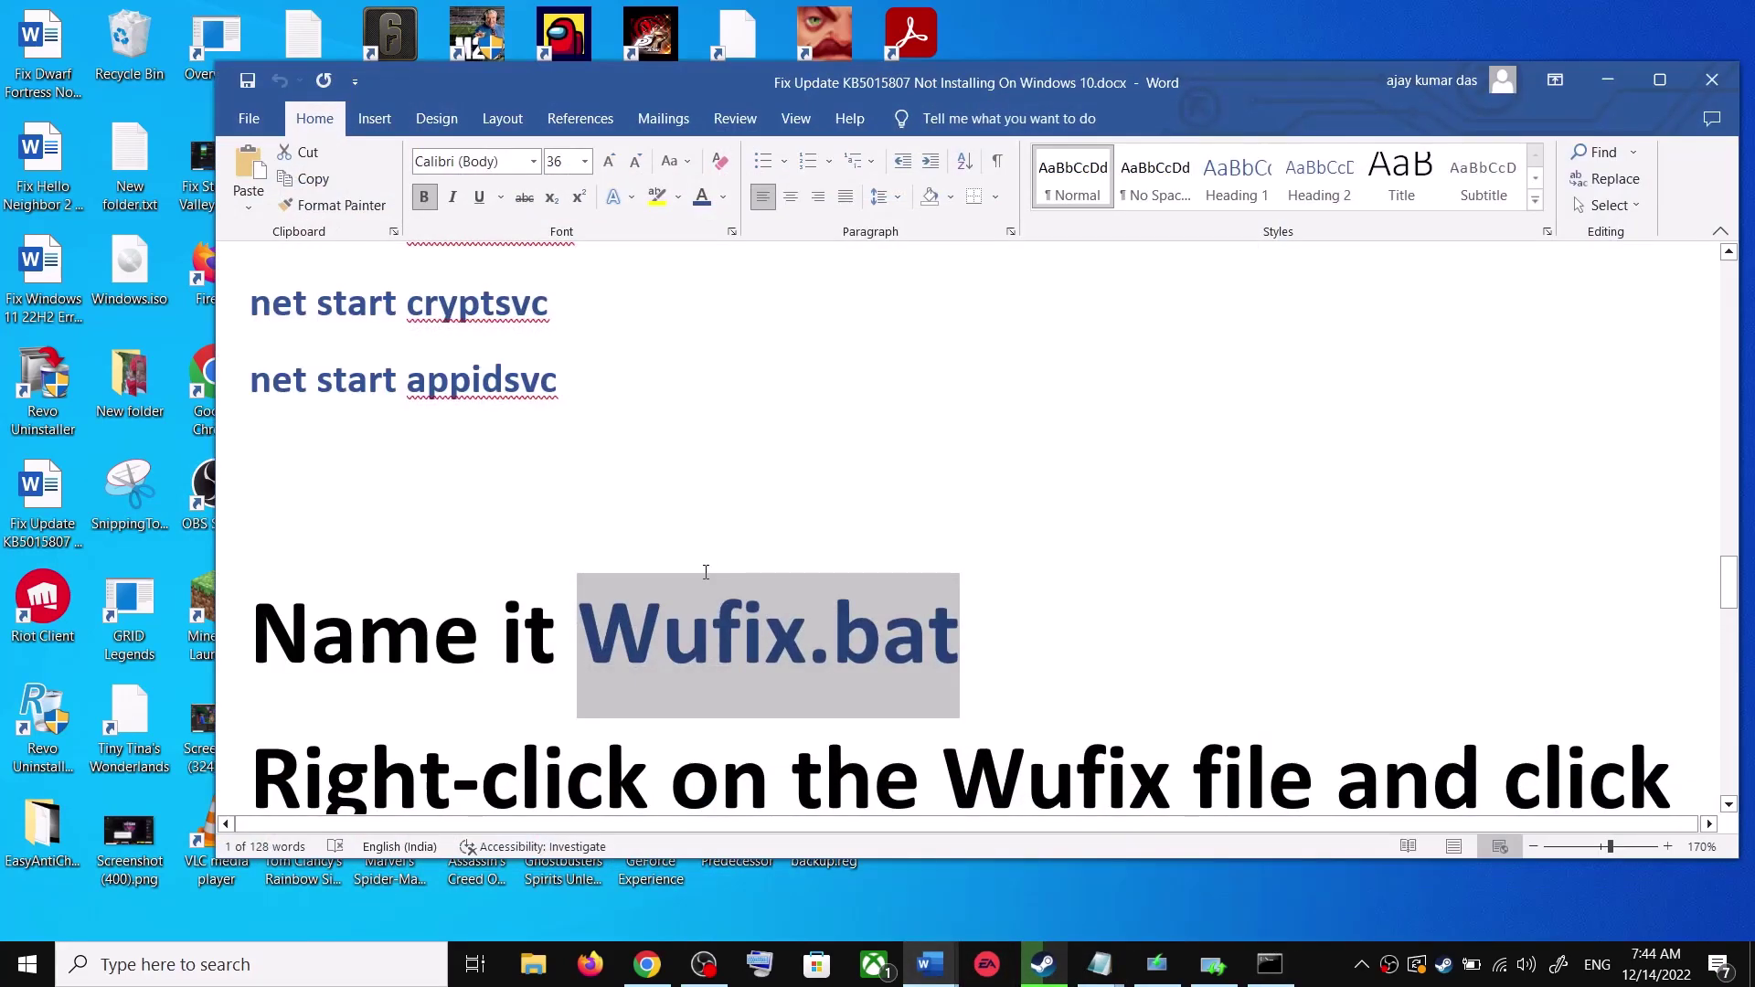
pyautogui.scroll(-5, 876, 596)
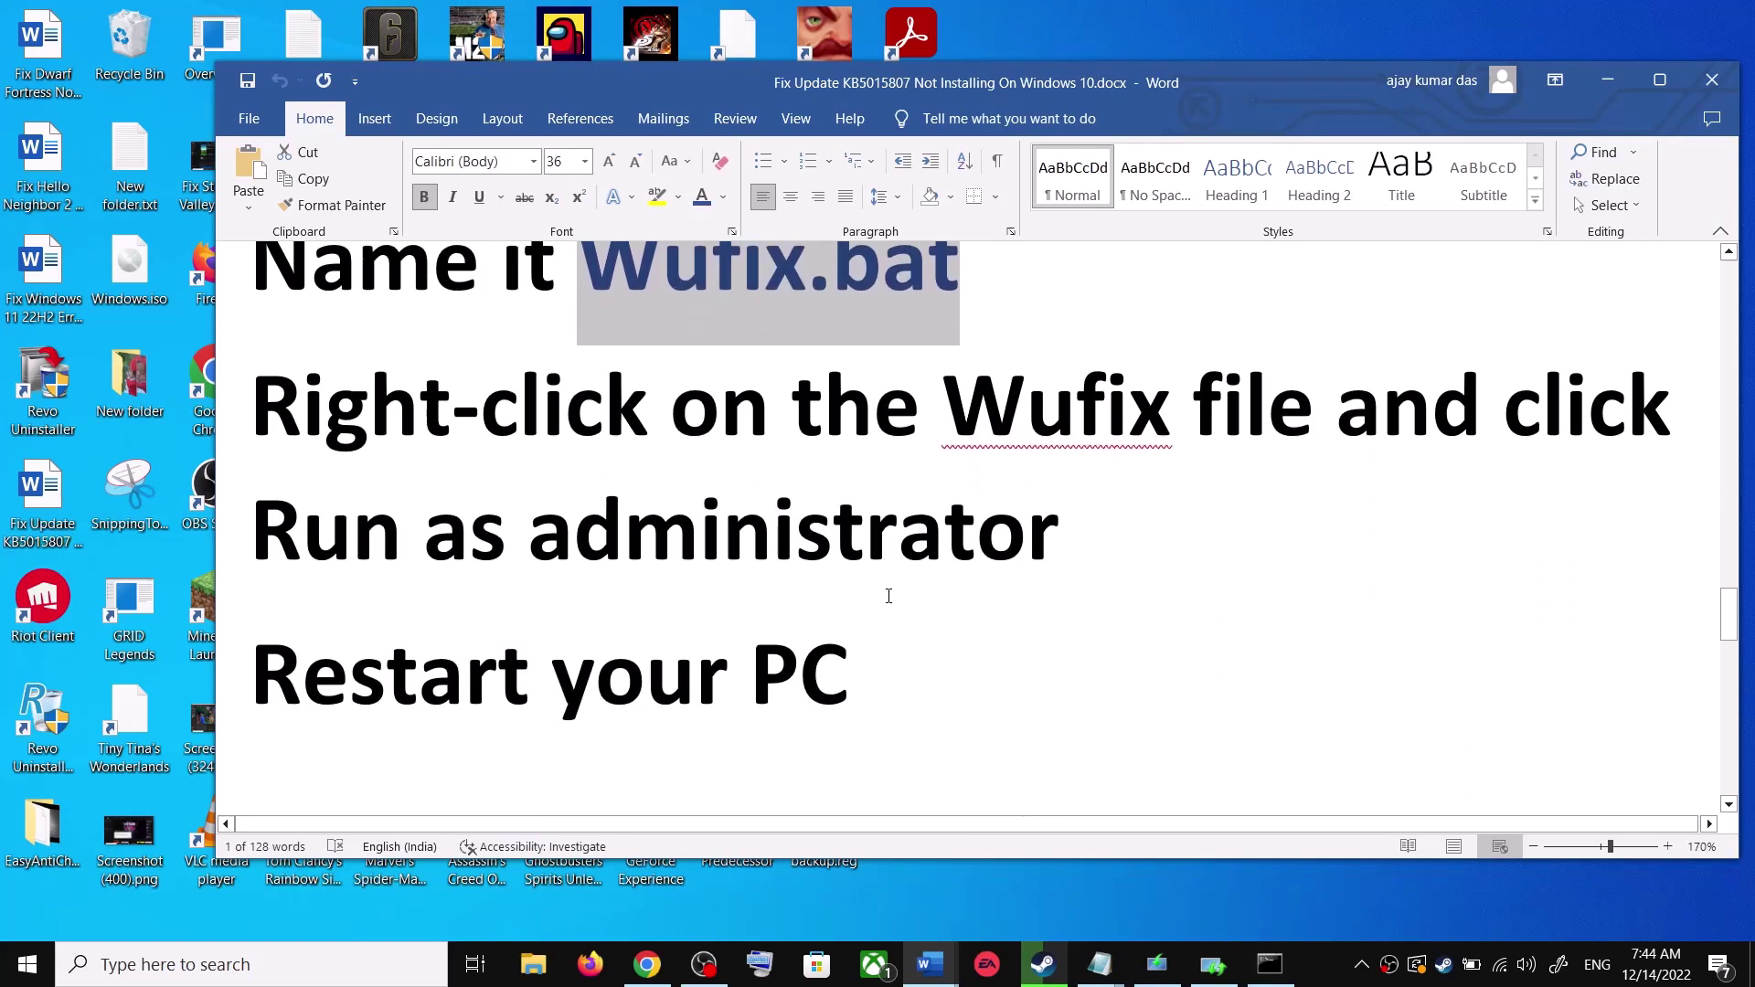
pyautogui.scroll(-2, 889, 596)
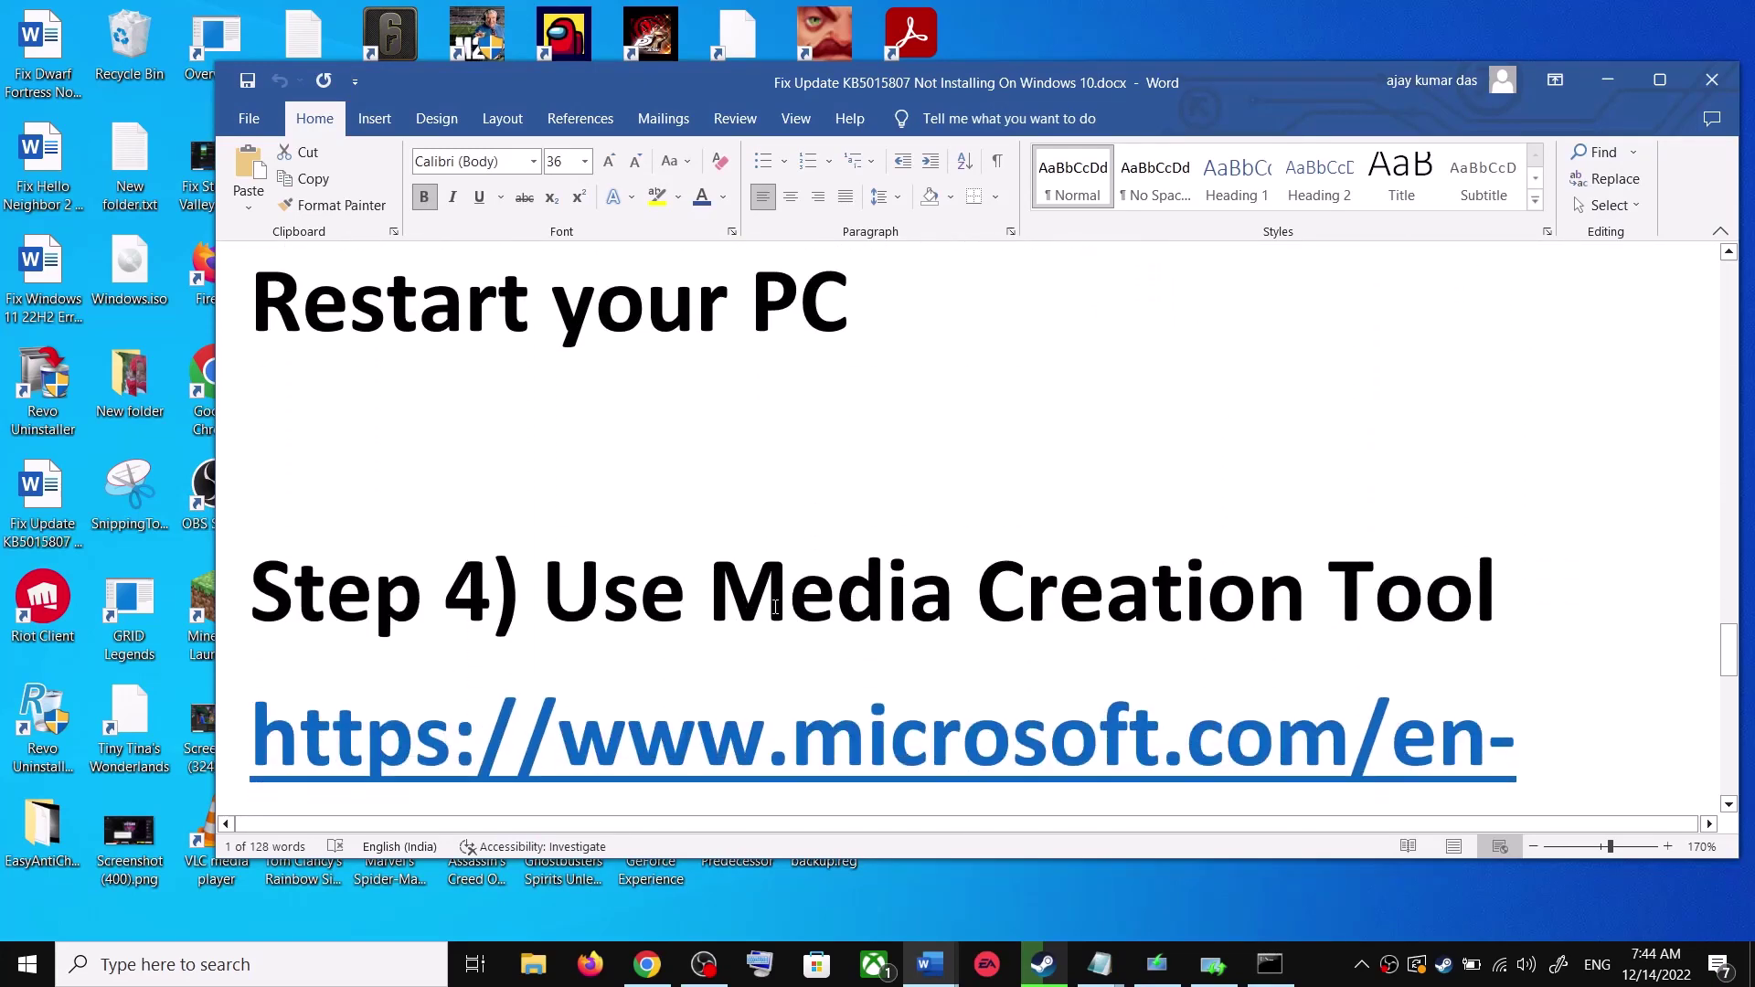
pyautogui.moveTo(717, 603); pyautogui.dragTo(1513, 605)
pyautogui.scroll(-3, 878, 638)
pyautogui.scroll(-1, 931, 632)
pyautogui.keyDown('ctrl'); pyautogui.click(337, 549); pyautogui.keyUp('ctrl')
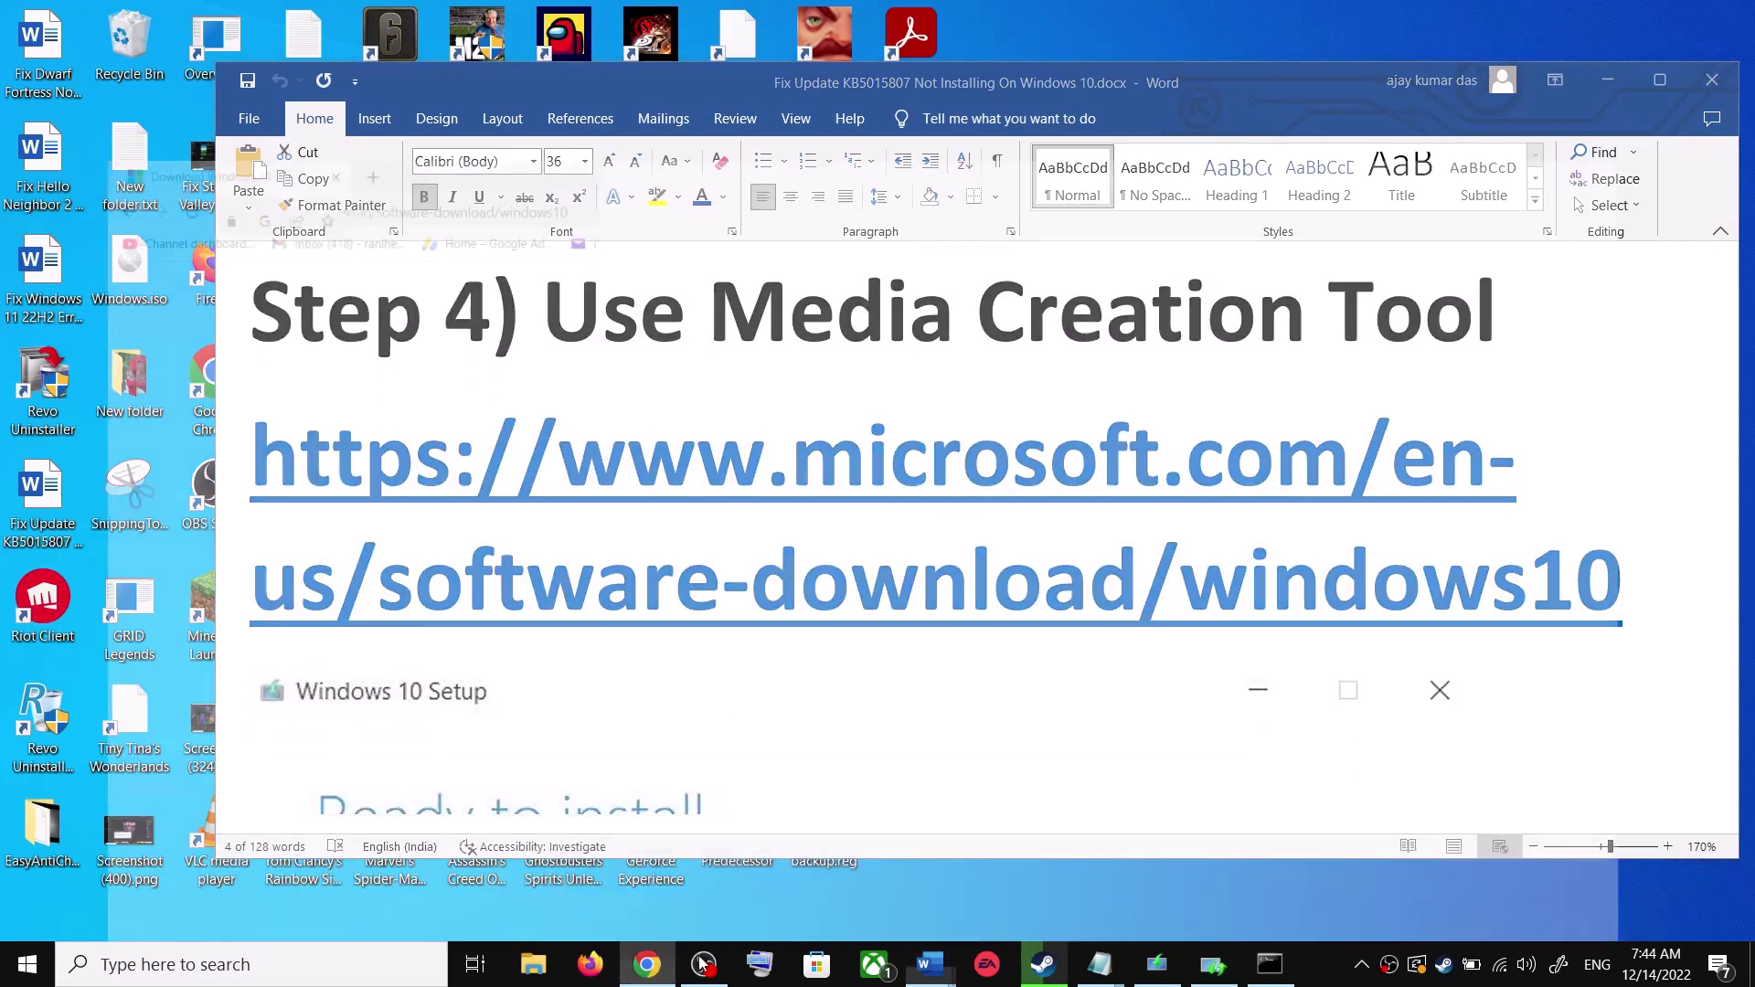
pyautogui.scroll(-4, 337, 545)
pyautogui.moveTo(209, 567); pyautogui.dragTo(362, 568)
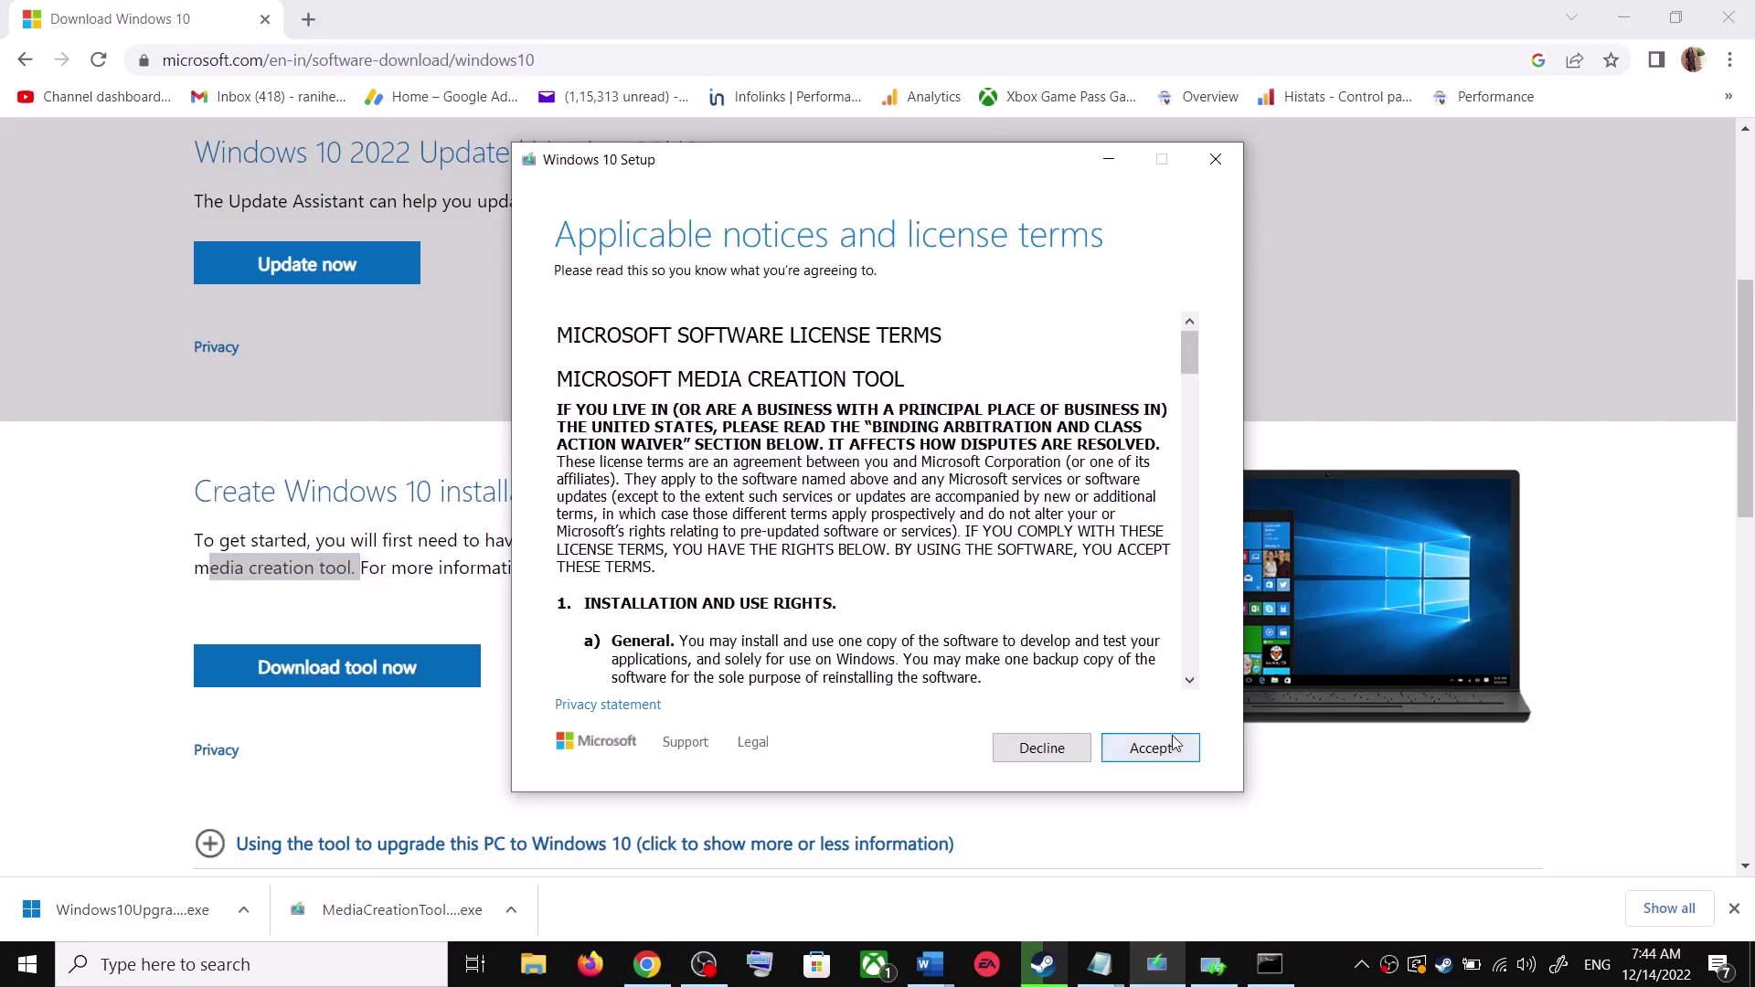
# Accept the Media Creation Tool license, choose Upgrade this PC now, and return to Word
pyautogui.click(1191, 756)
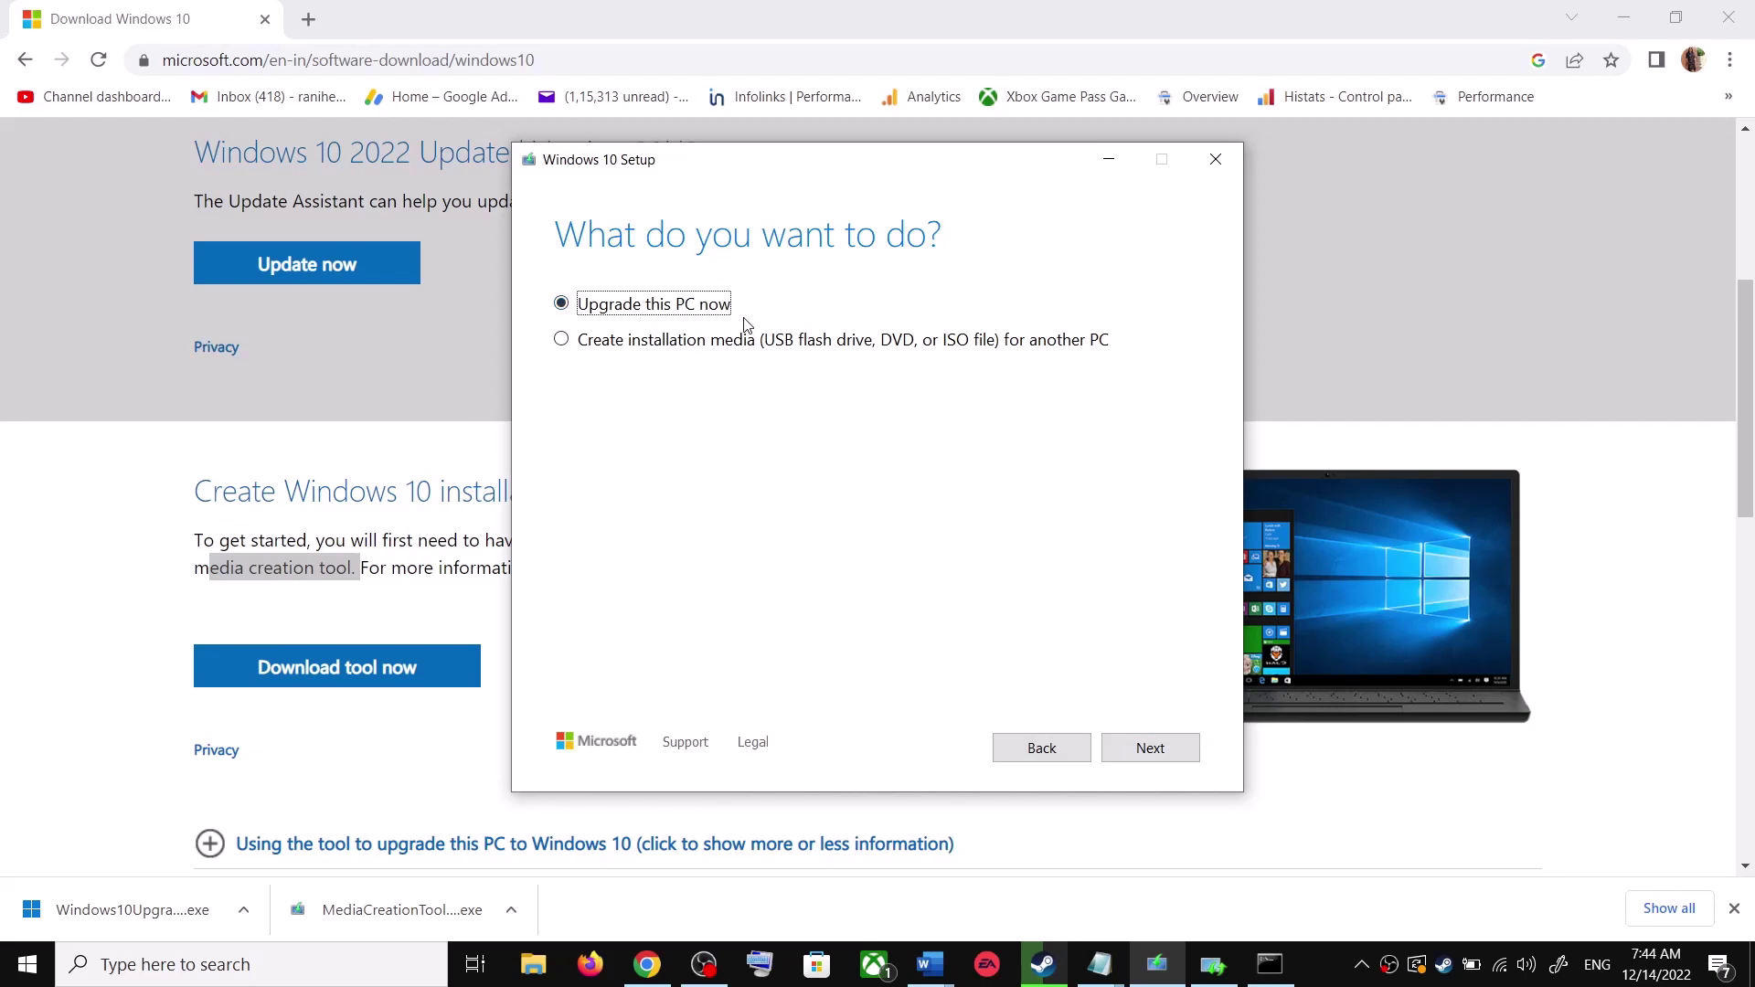
pyautogui.click(1167, 754)
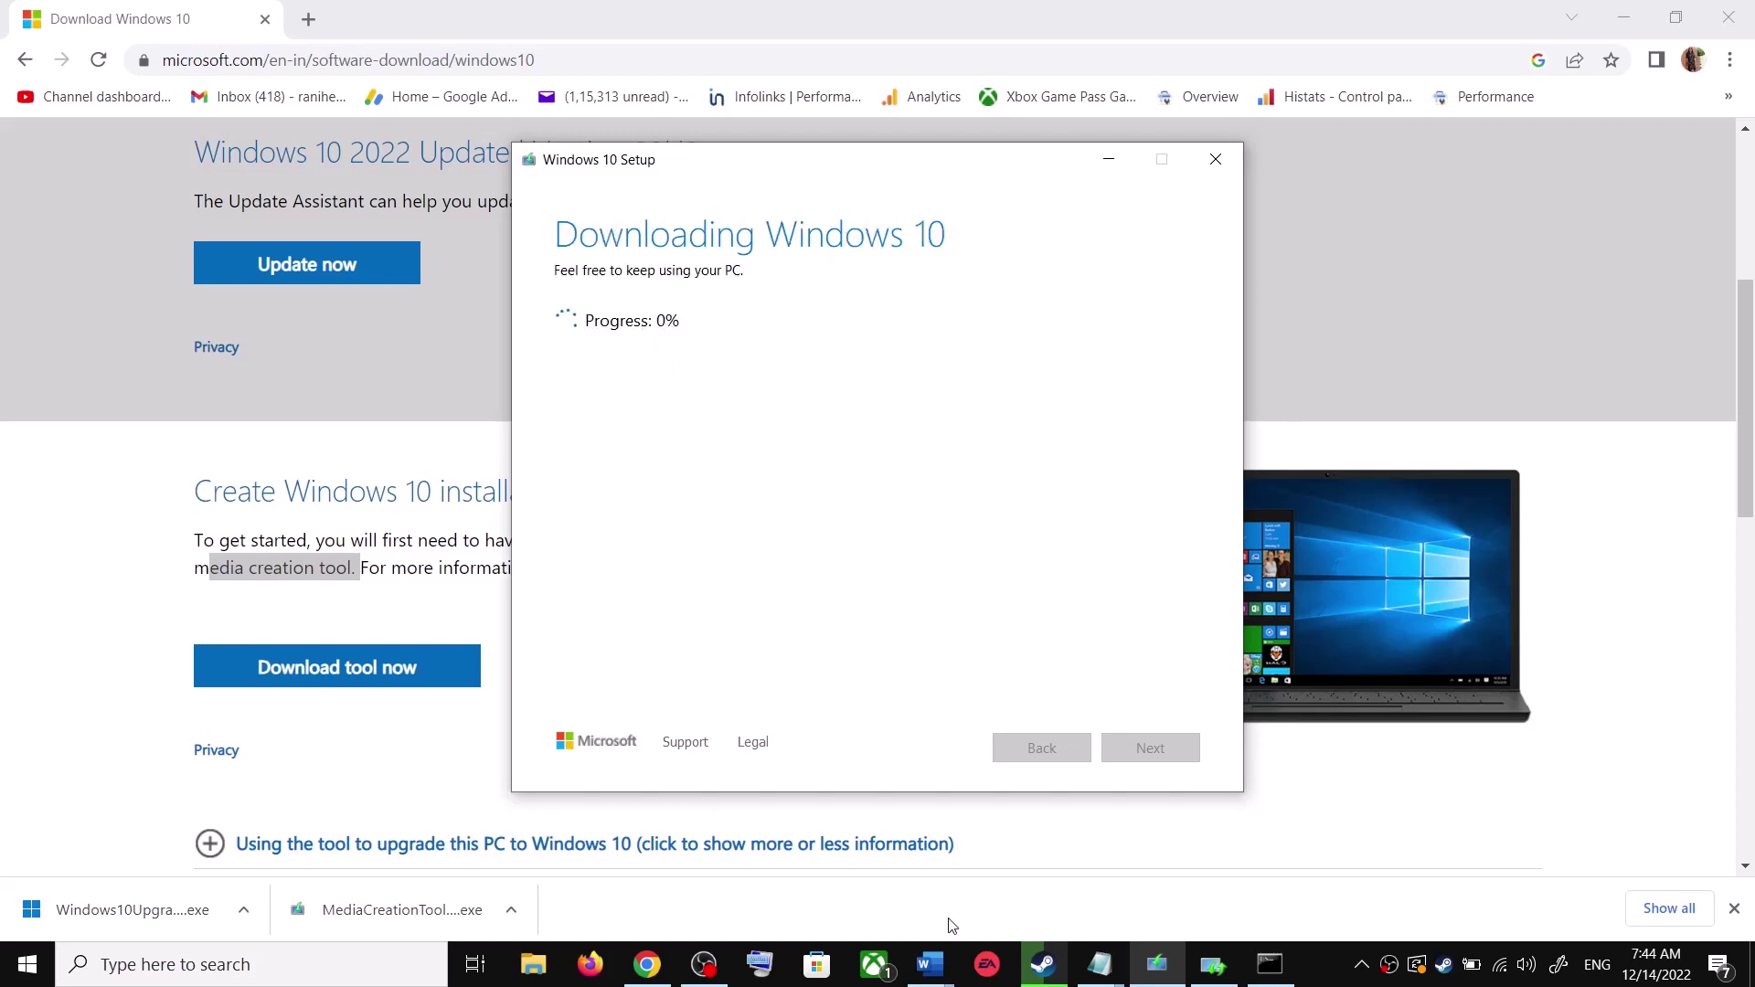
pyautogui.moveTo(937, 969)
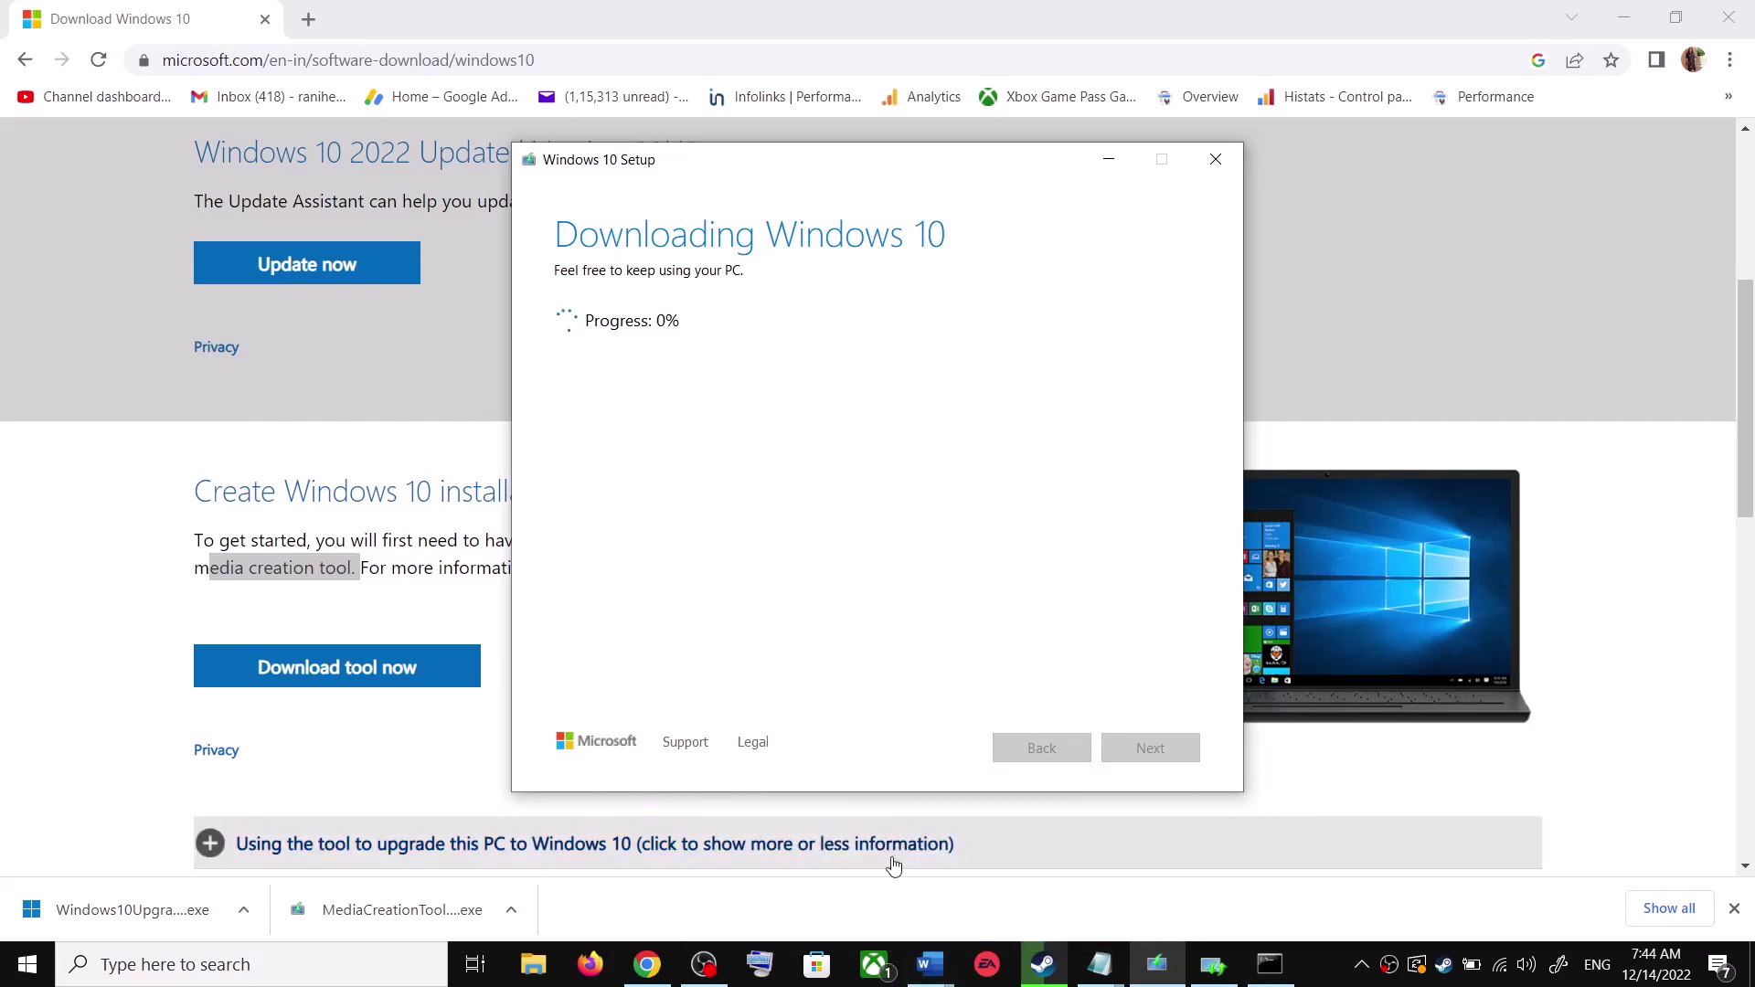
pyautogui.click(1051, 854)
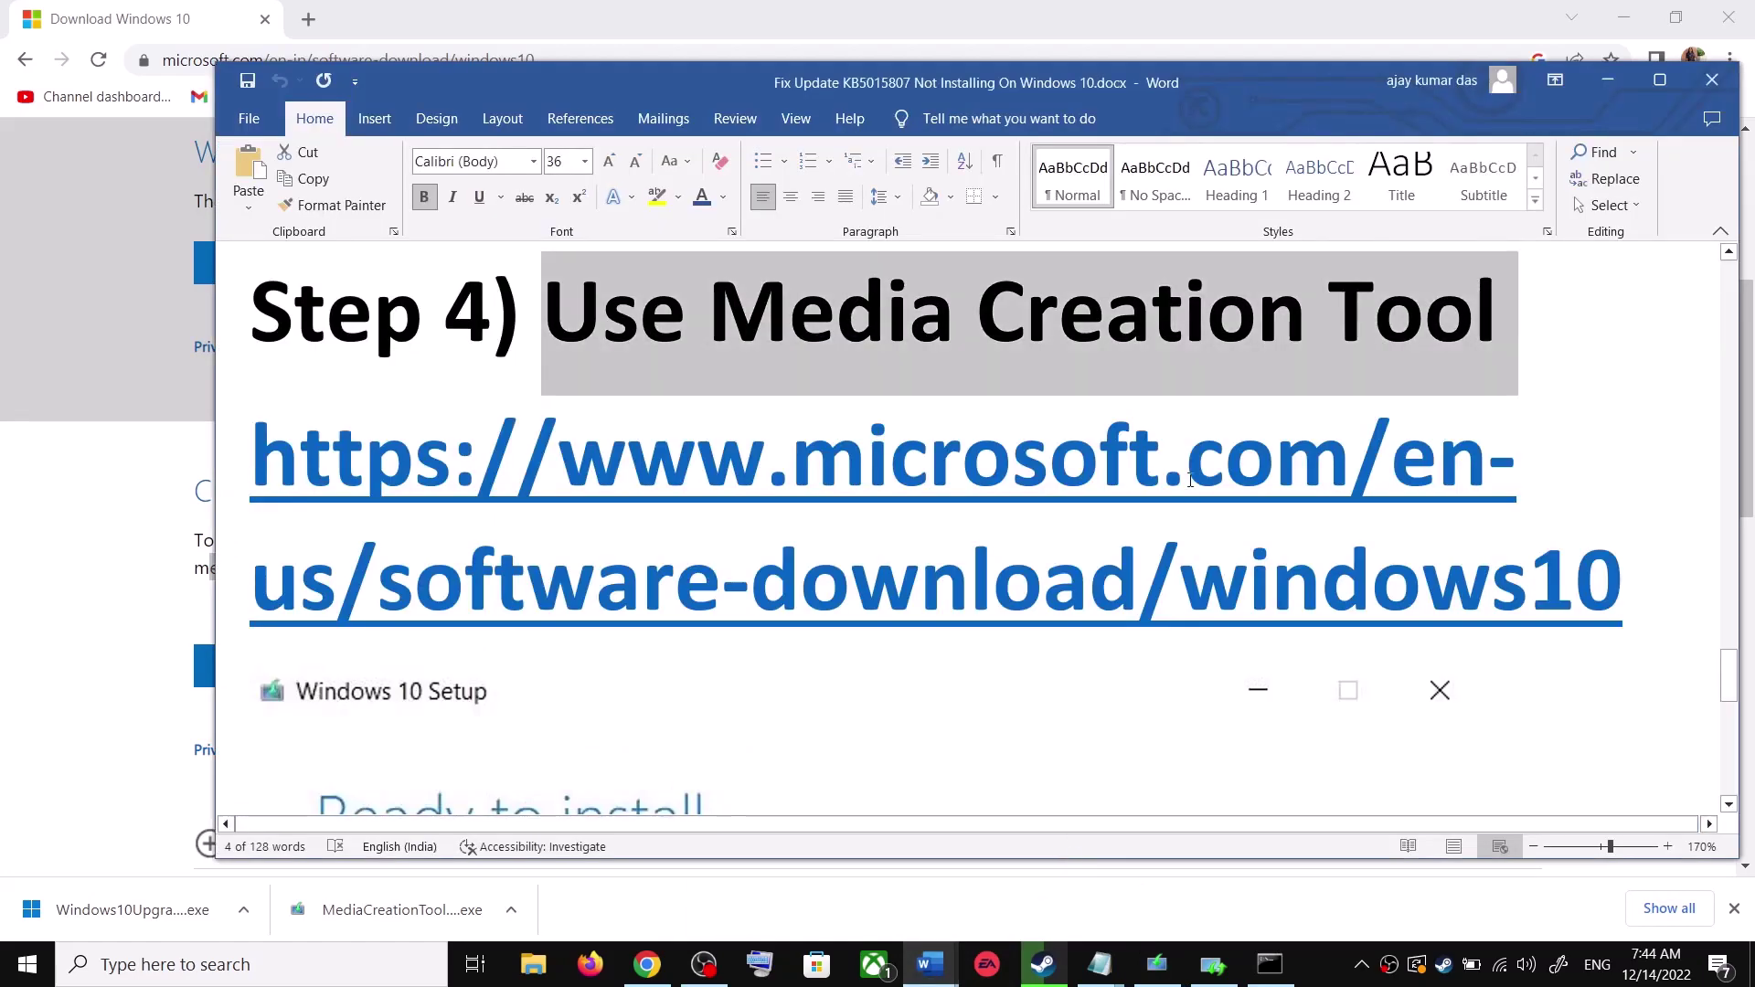
# Maximize the Word guide, scroll through its Ready to install screenshot, then check Windows Update
pyautogui.scroll(-3, 1197, 570)
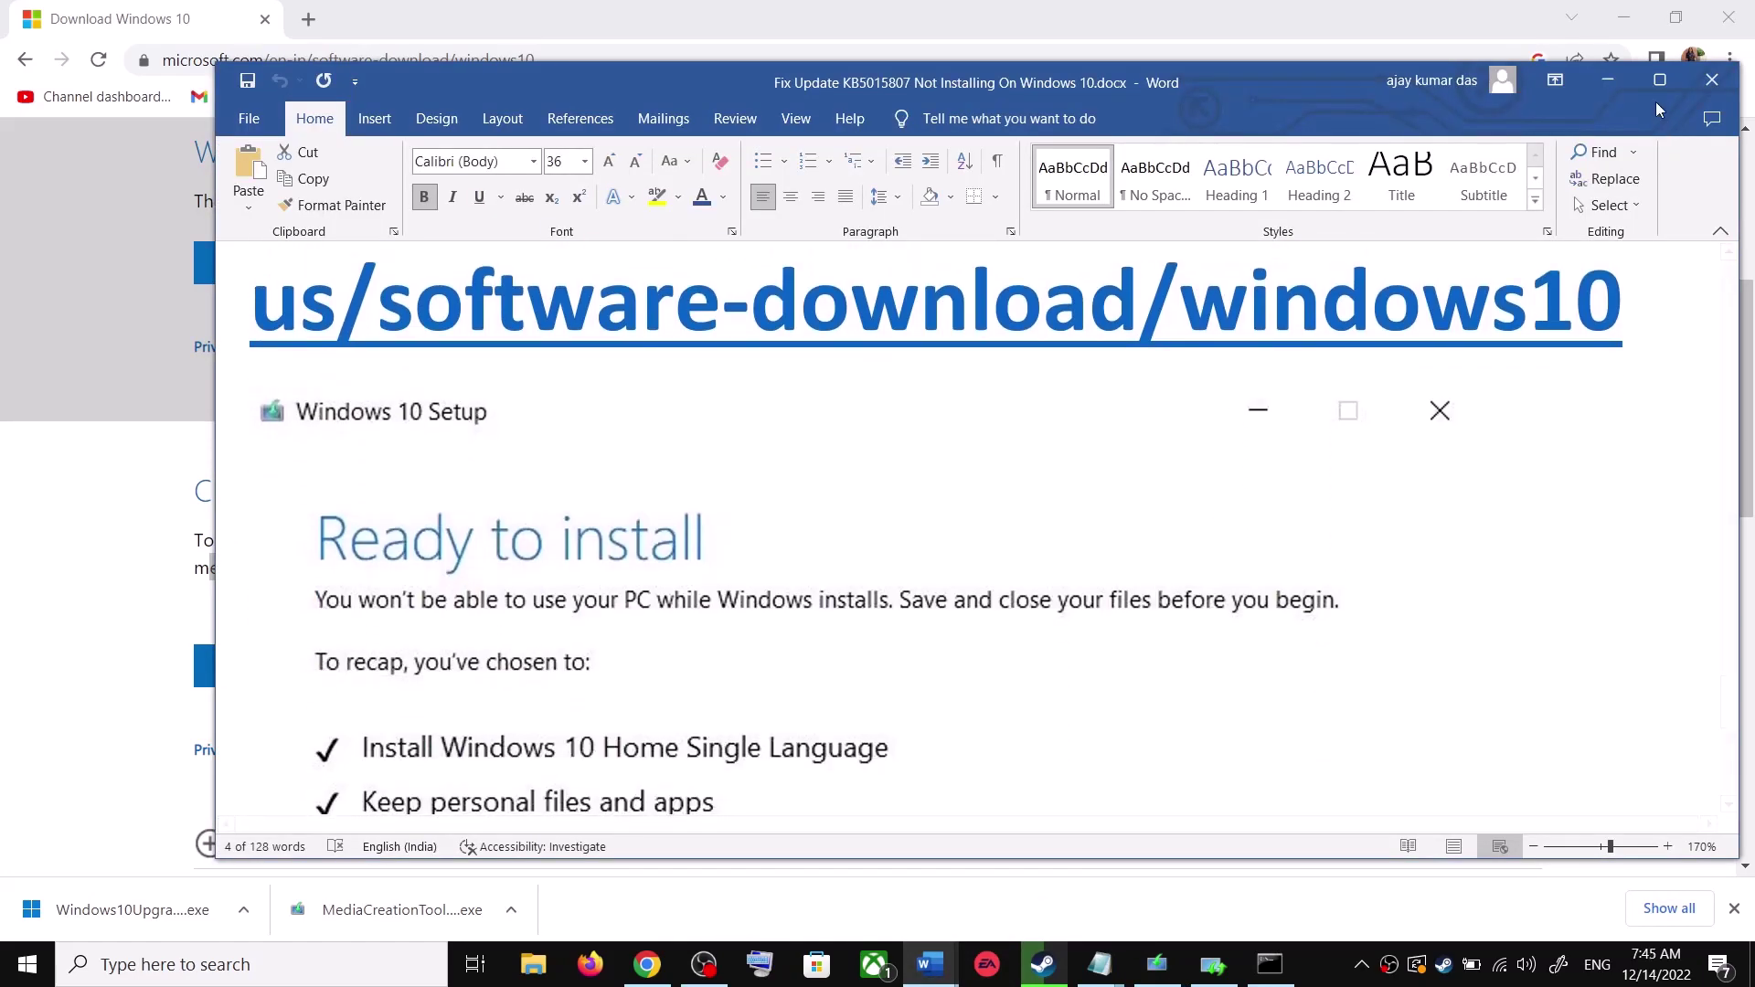
pyautogui.click(1659, 80)
pyautogui.scroll(-3, 392, 521)
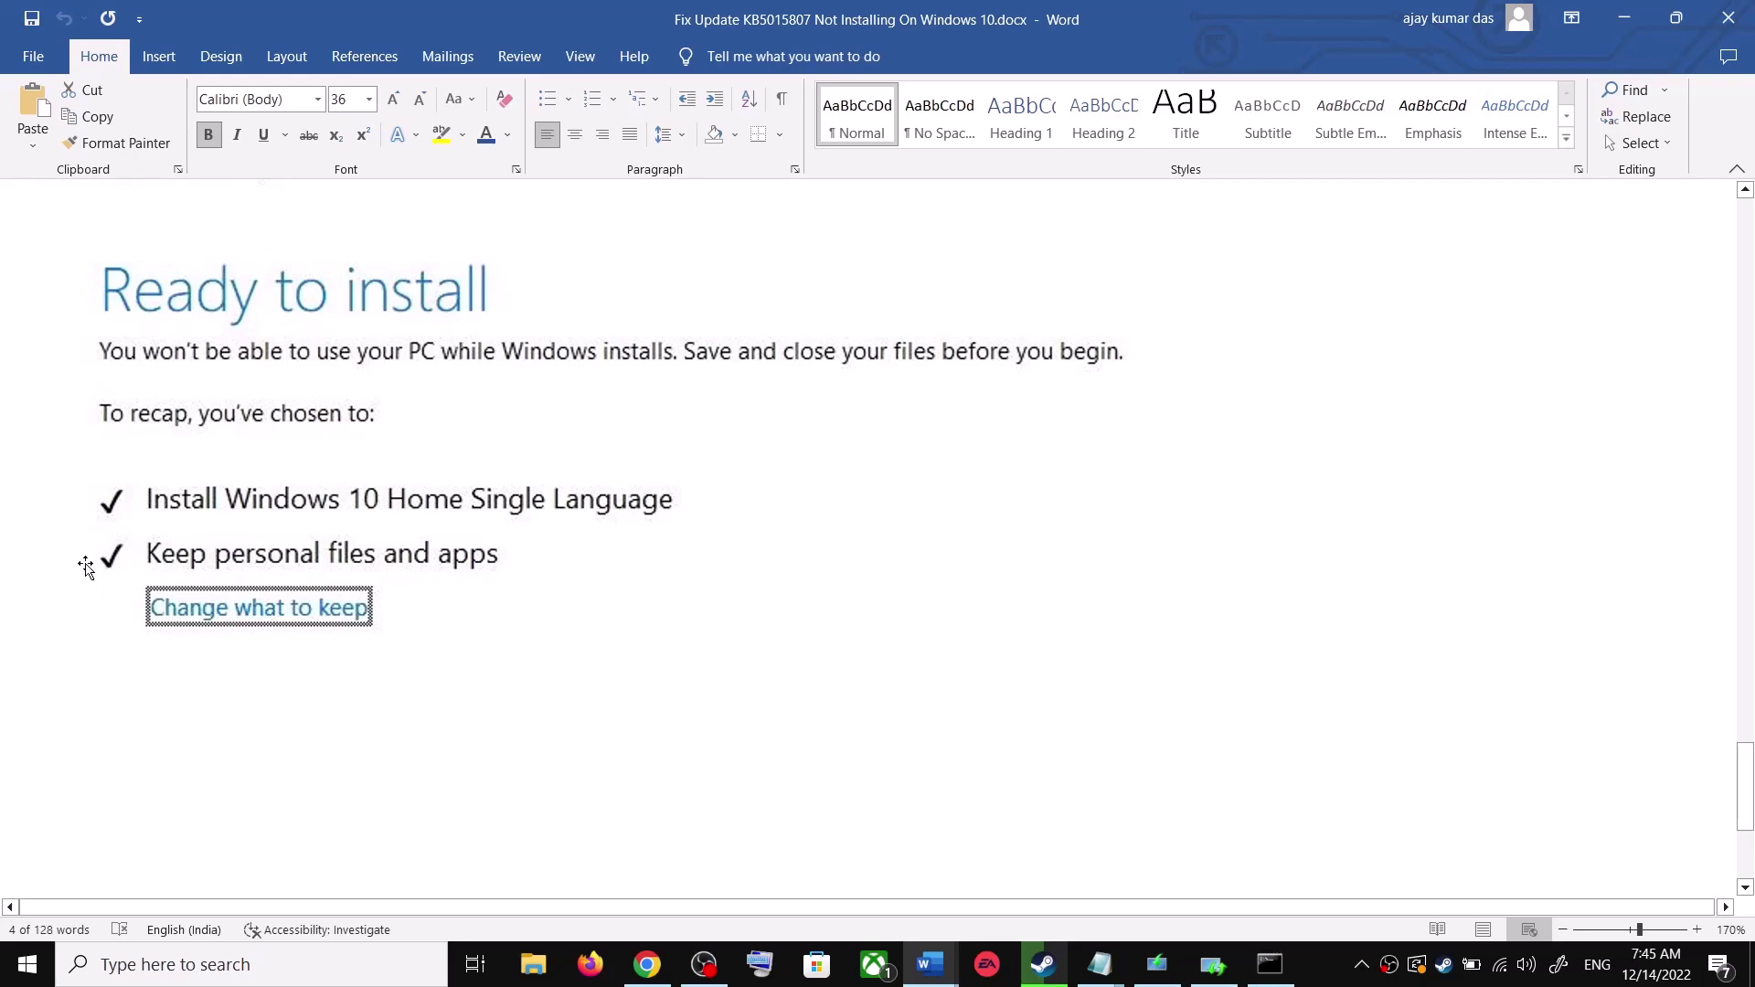
pyautogui.scroll(-3, 612, 551)
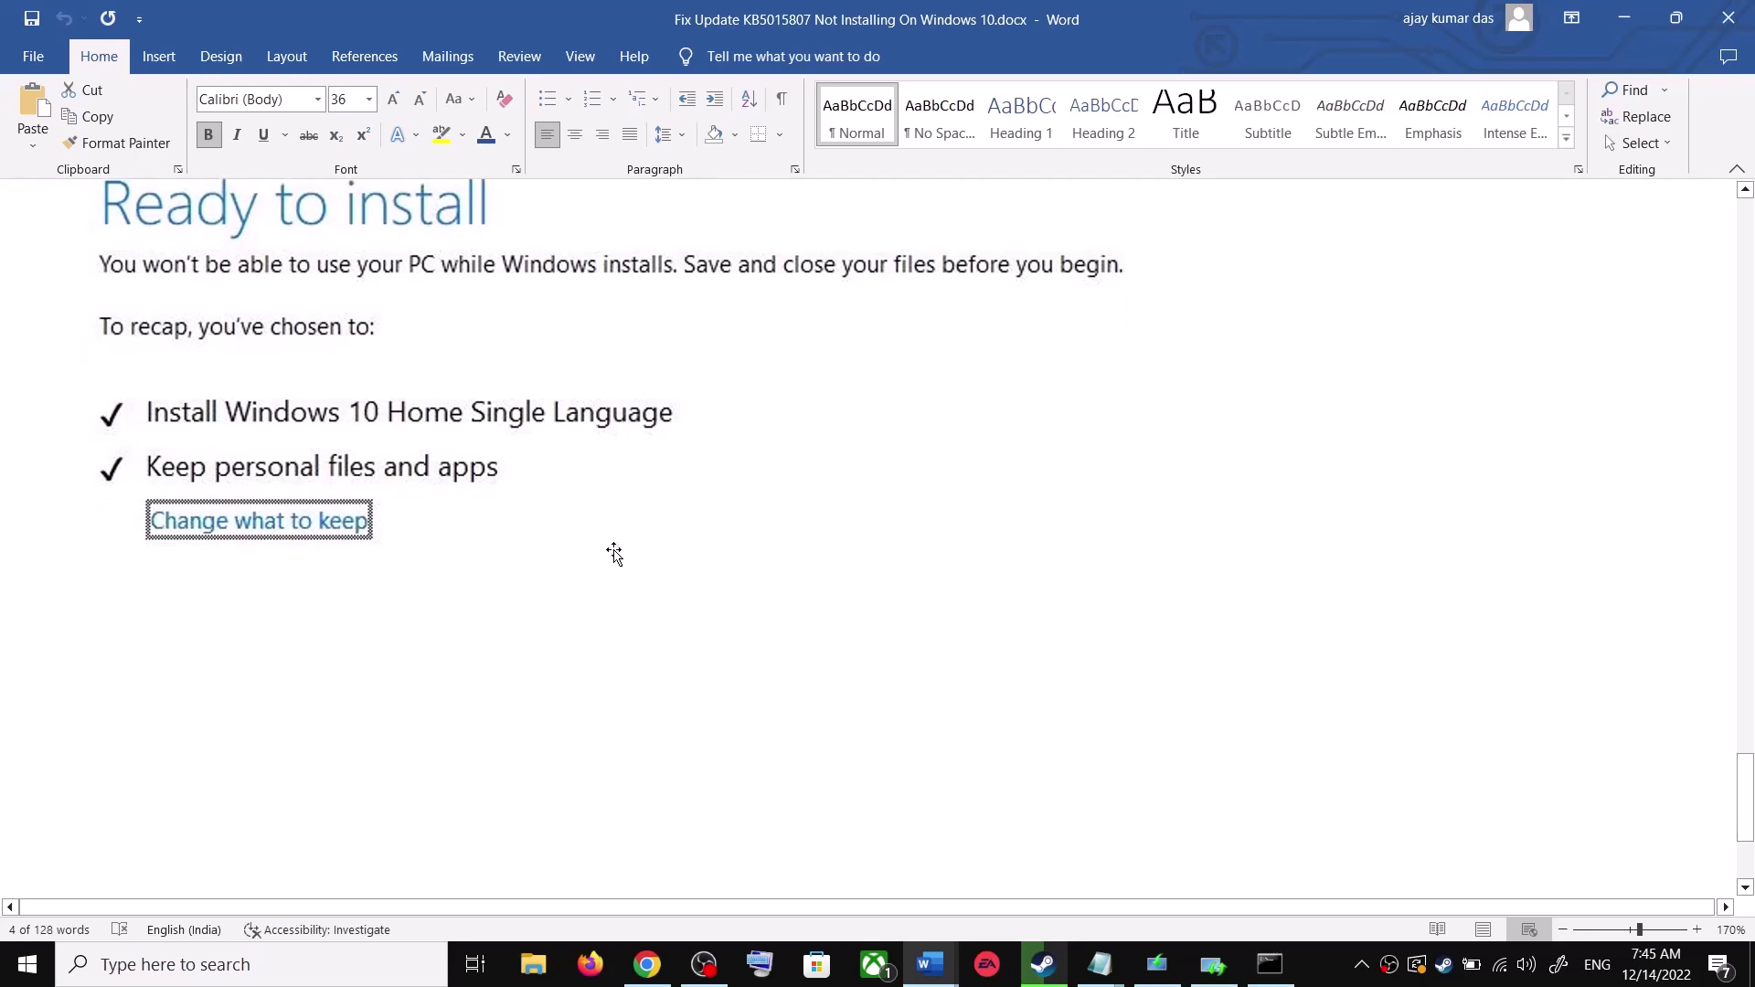
pyautogui.scroll(4, 905, 631)
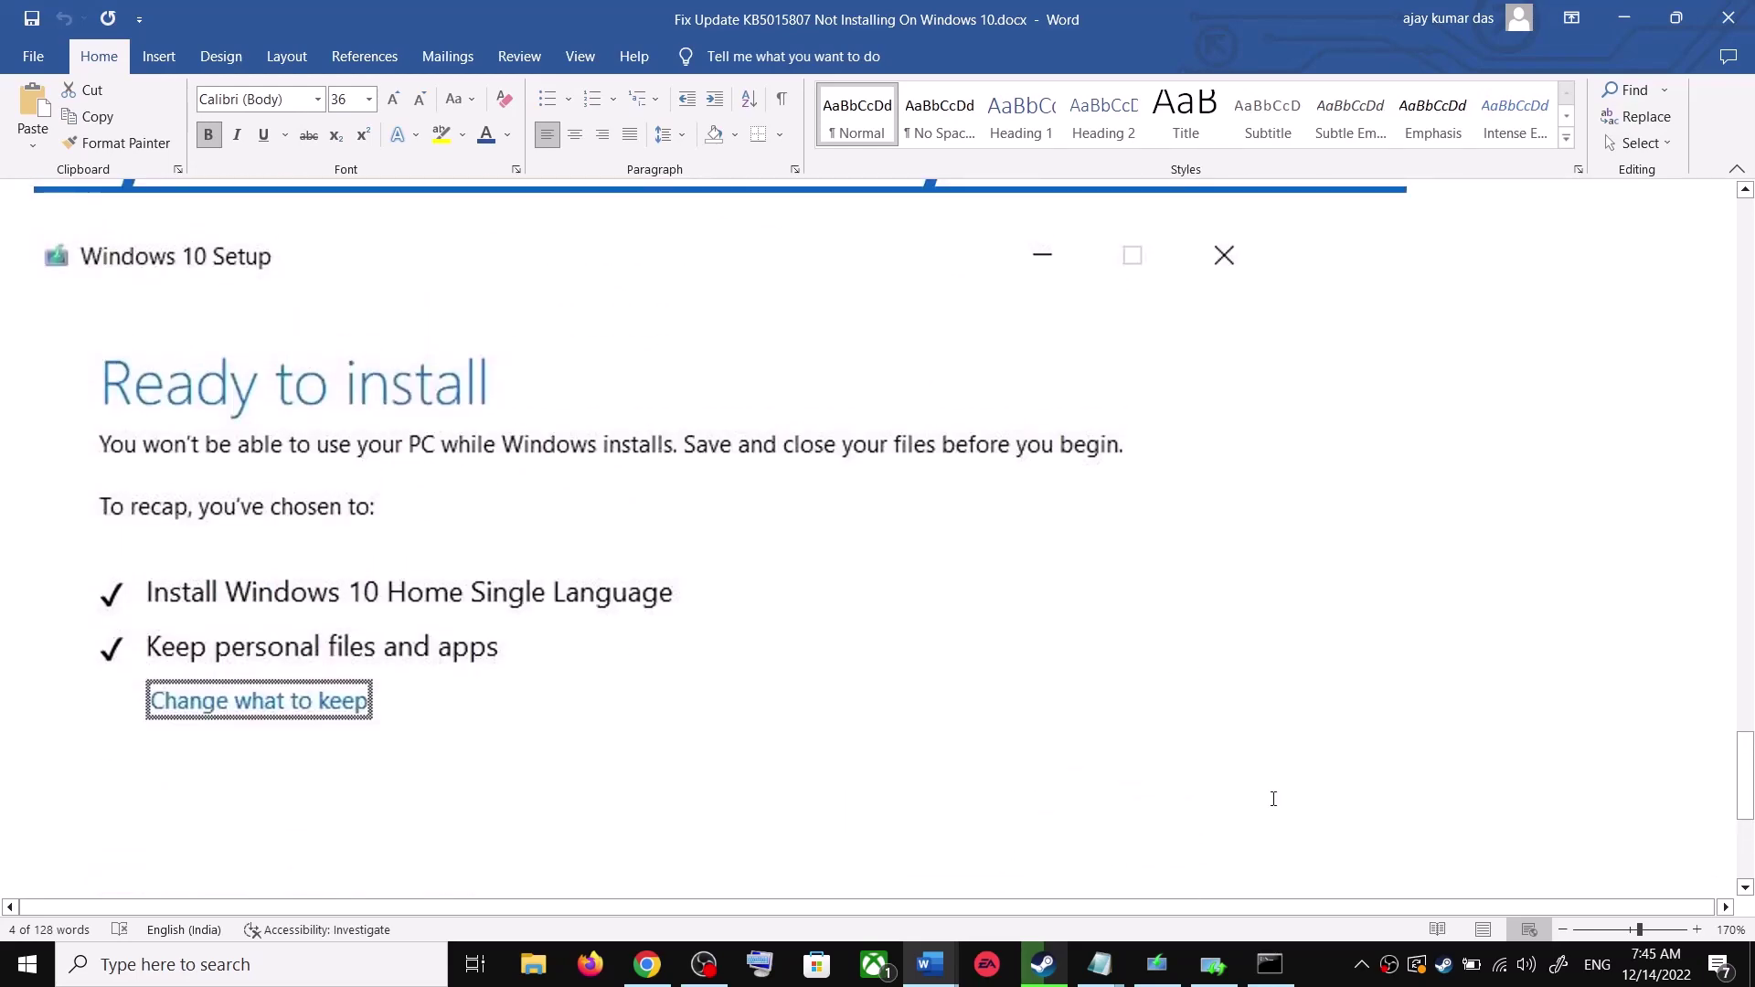
pyautogui.click(1336, 967)
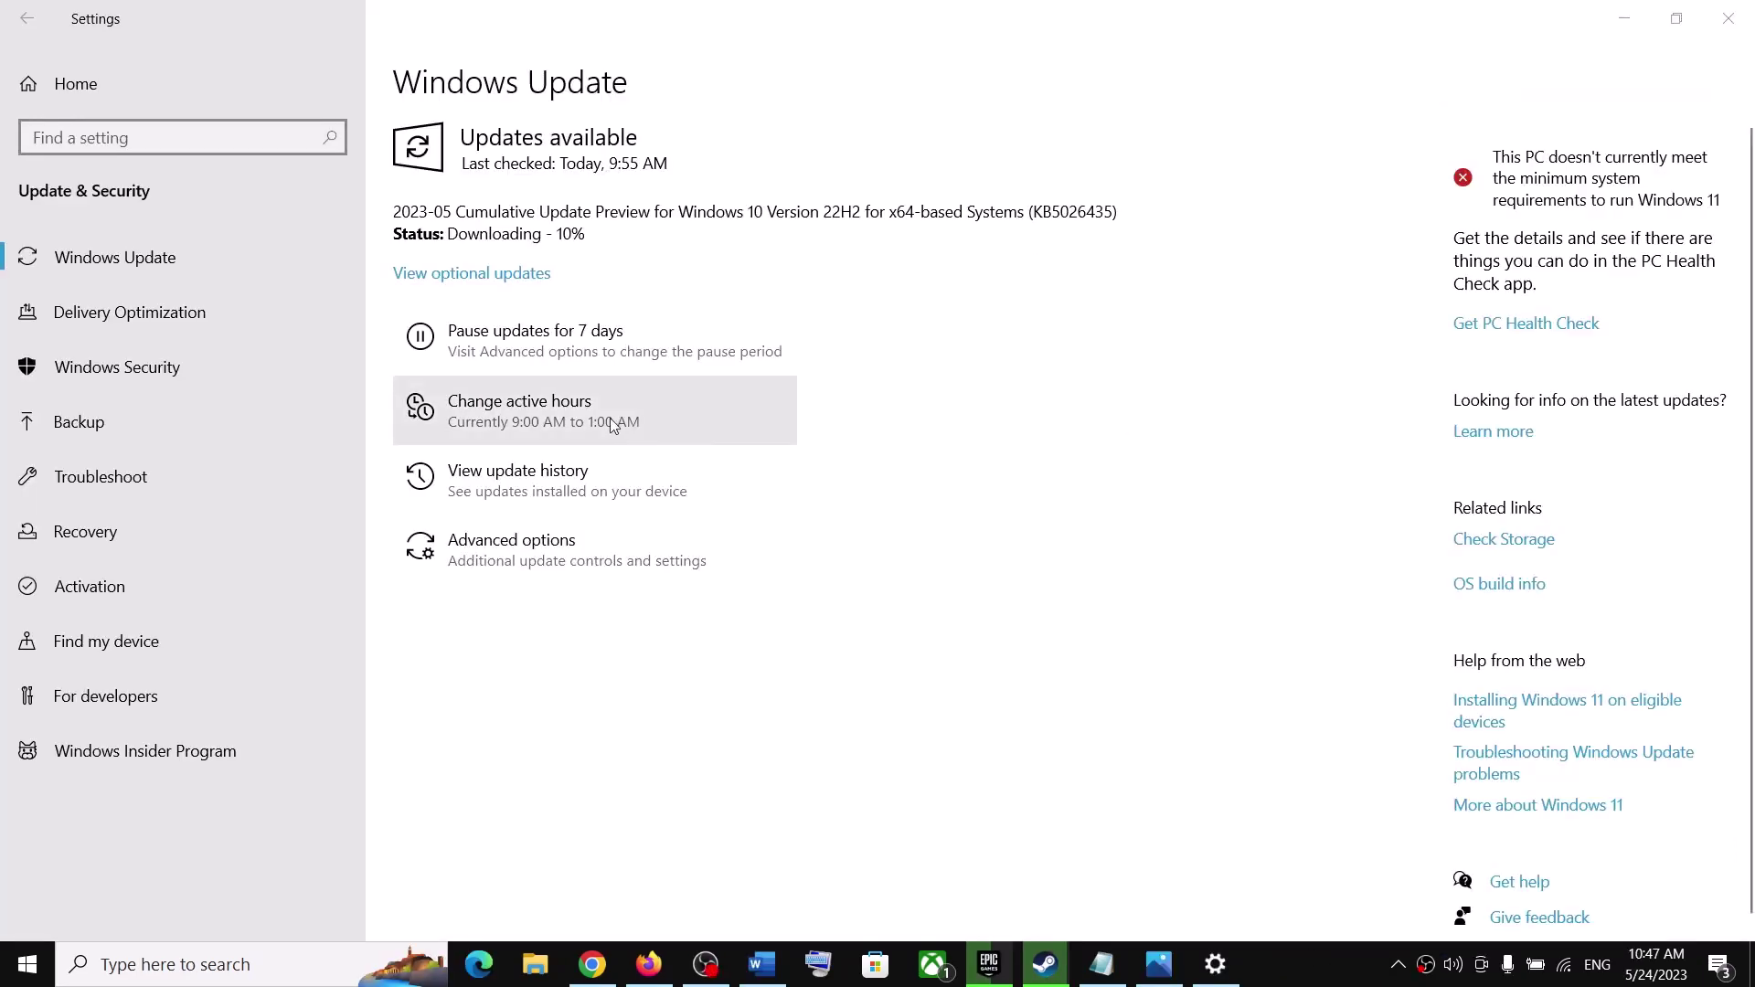
pyautogui.doubleClick(1089, 211)
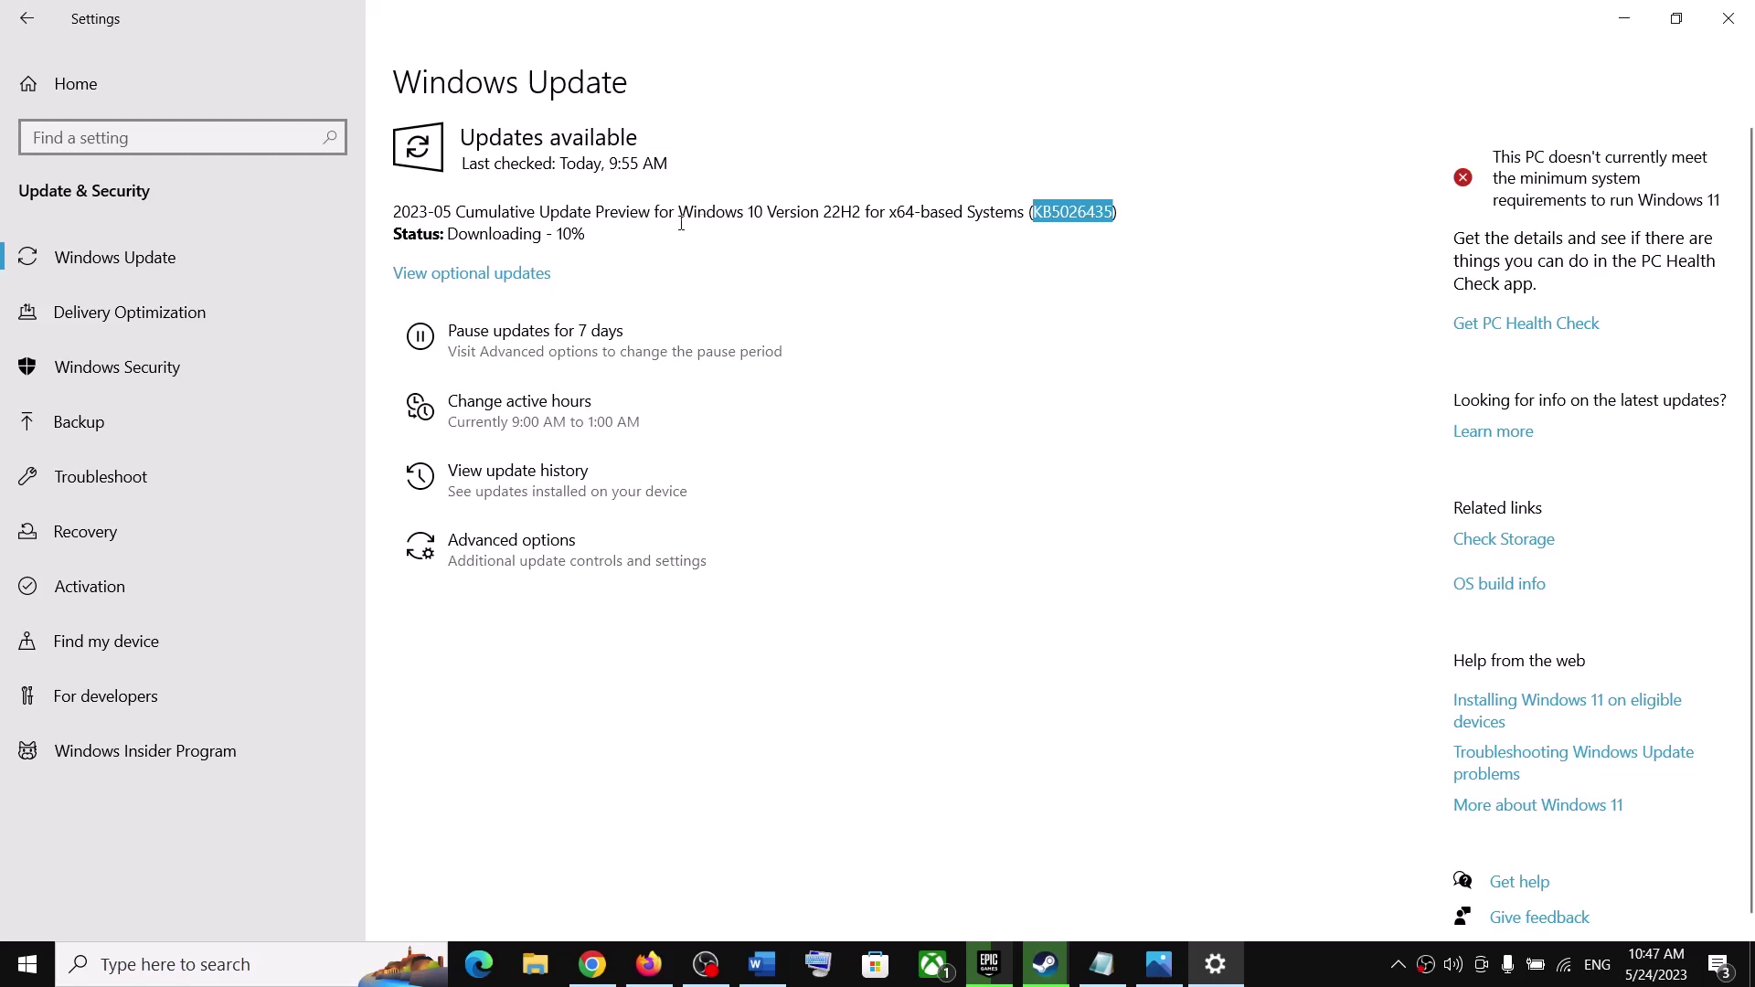